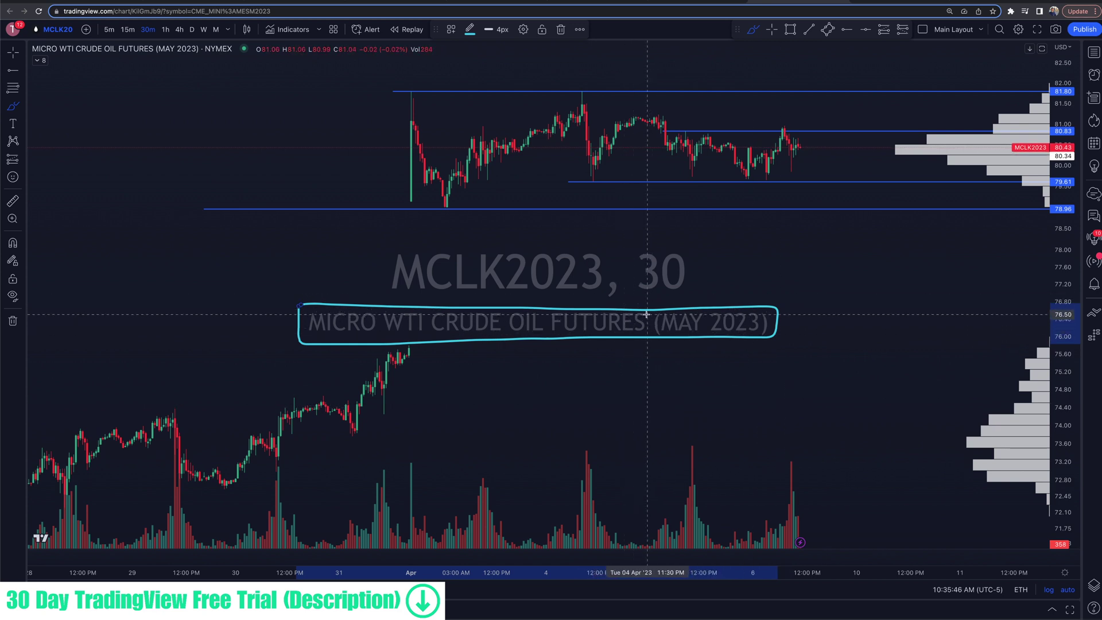
# - Draw a short vertical brush stroke across the contract name on the chart and delete it
pyautogui.moveTo(649, 310); pyautogui.dragTo(646, 336)
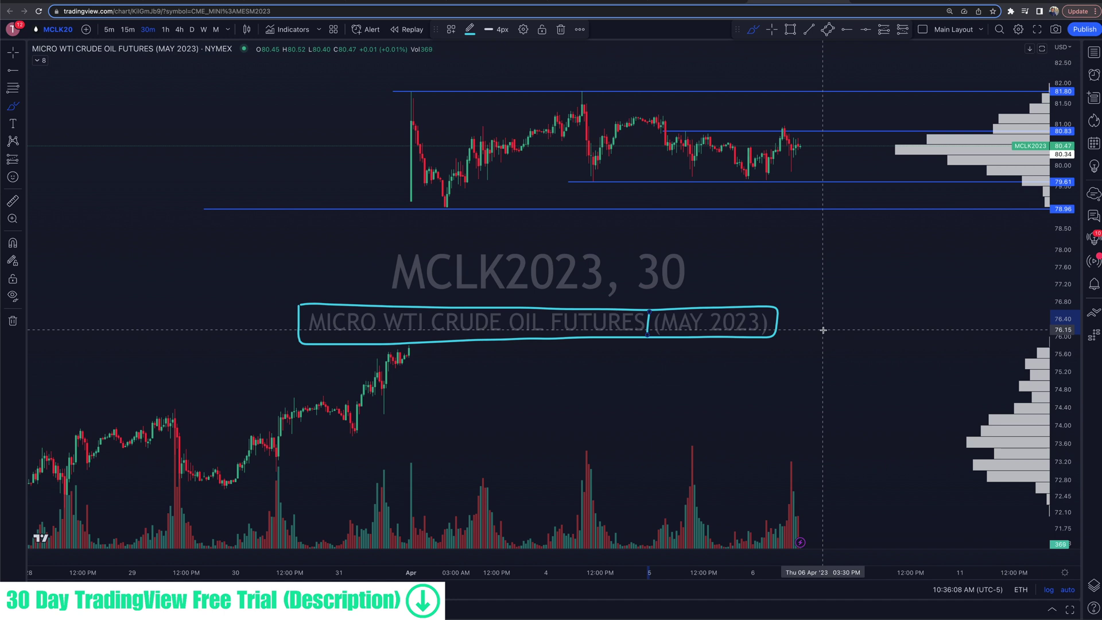
pyautogui.press('Delete')
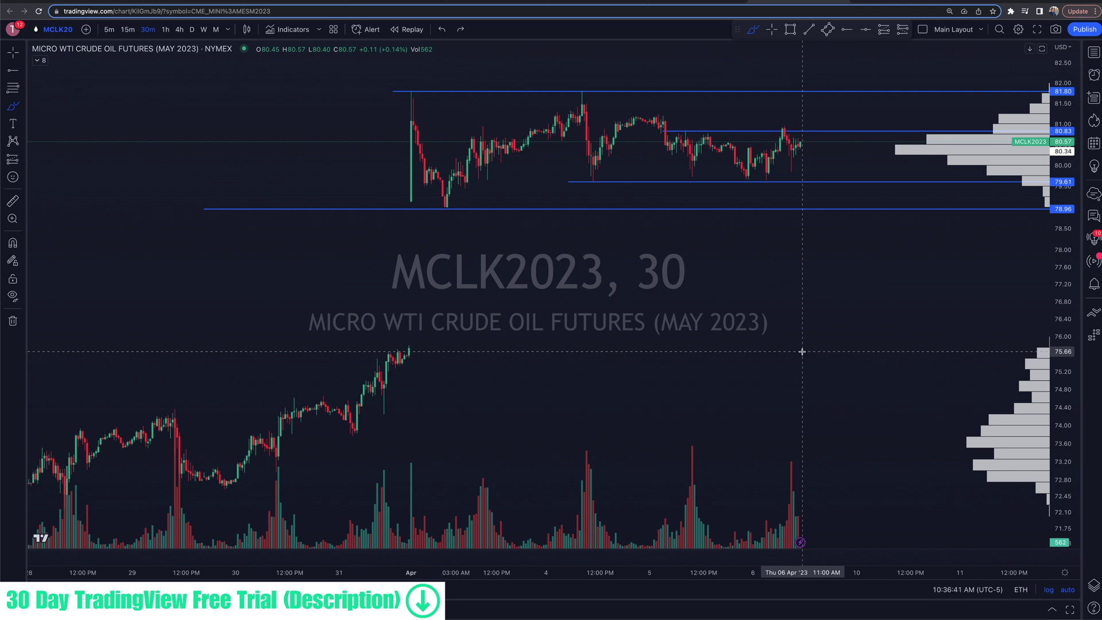
# - Open the subscription plans page from the account profile and review the Premium plan, the plan comparison and the available markets
pyautogui.click(12, 29)
pyautogui.moveTo(76, 57)
pyautogui.click(188, 58)
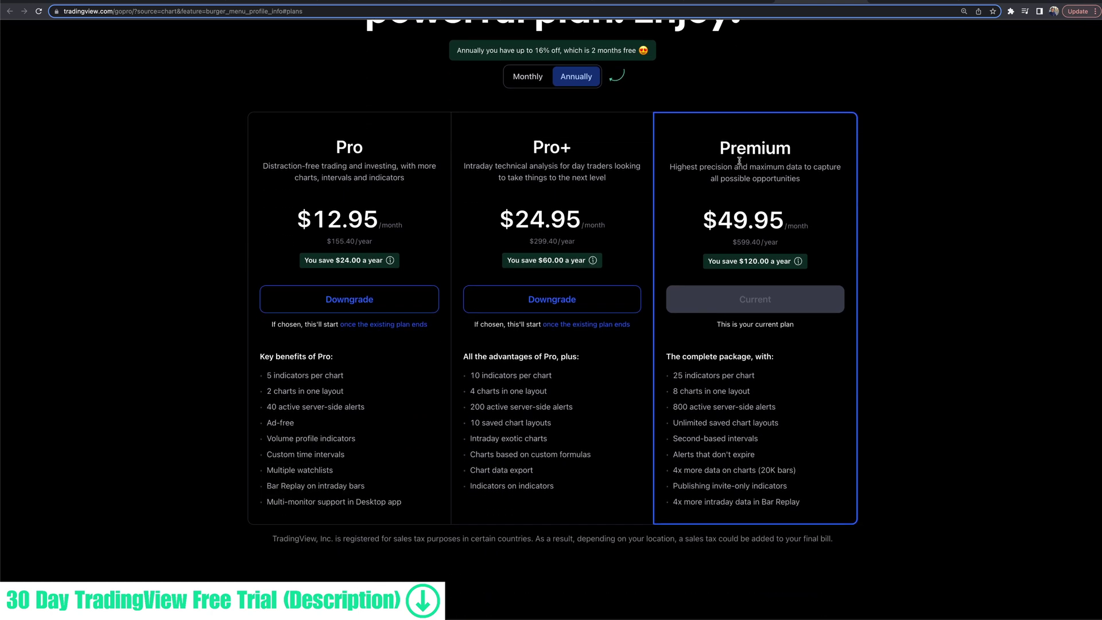
pyautogui.moveTo(720, 148); pyautogui.dragTo(793, 150)
pyautogui.scroll(-9, 832, 173)
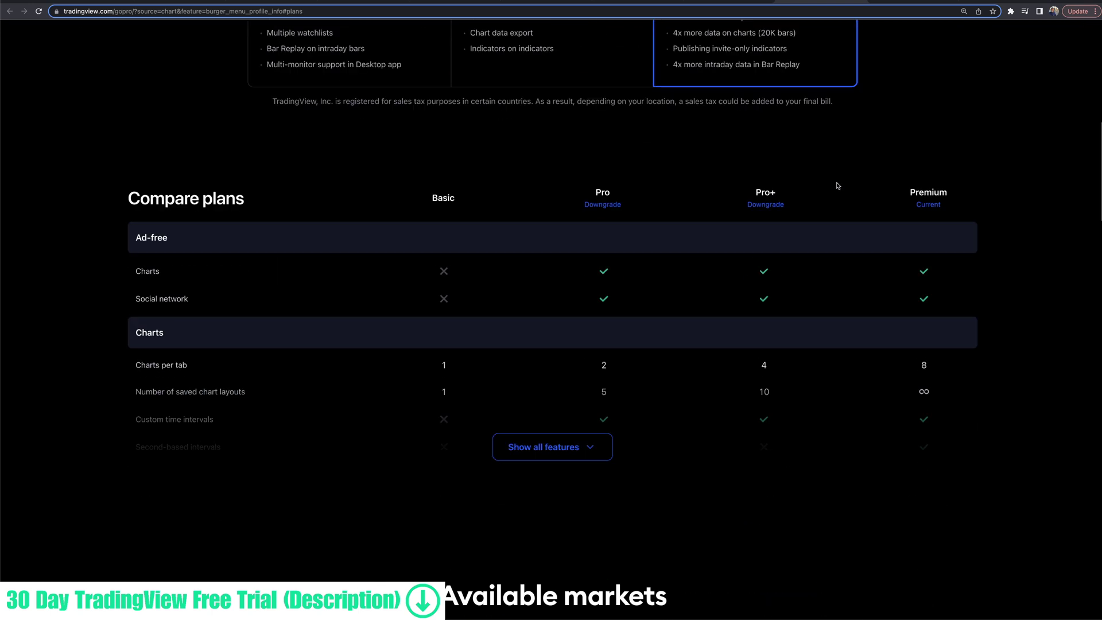
pyautogui.scroll(-12, 692, 174)
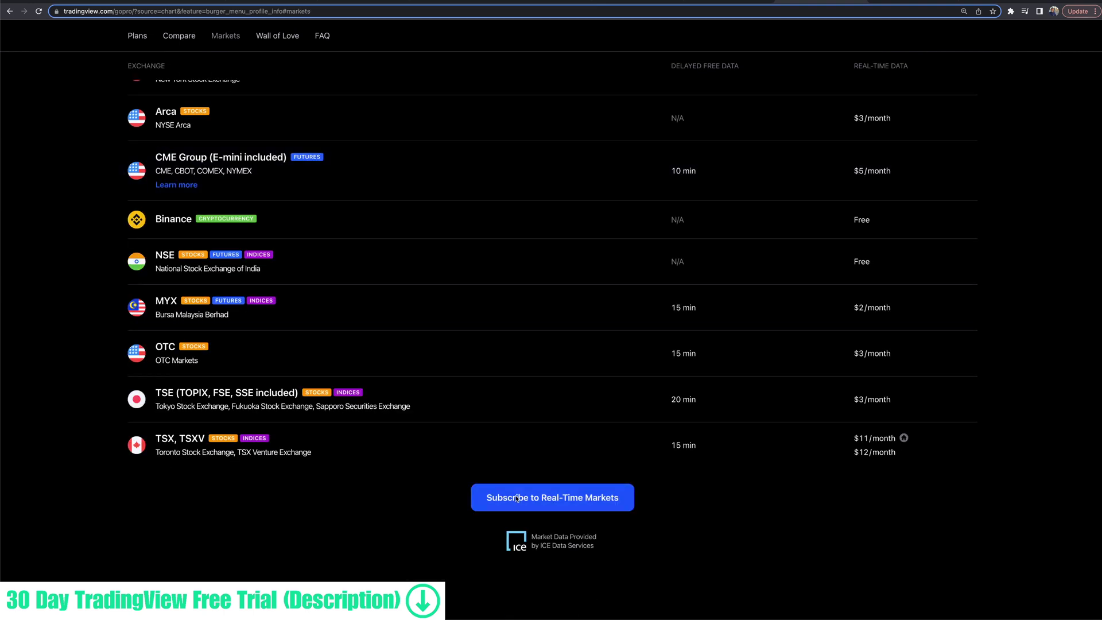
# - Open the real-time market data subscription, review the North America exchanges and their monthly prices, and close it
pyautogui.click(515, 498)
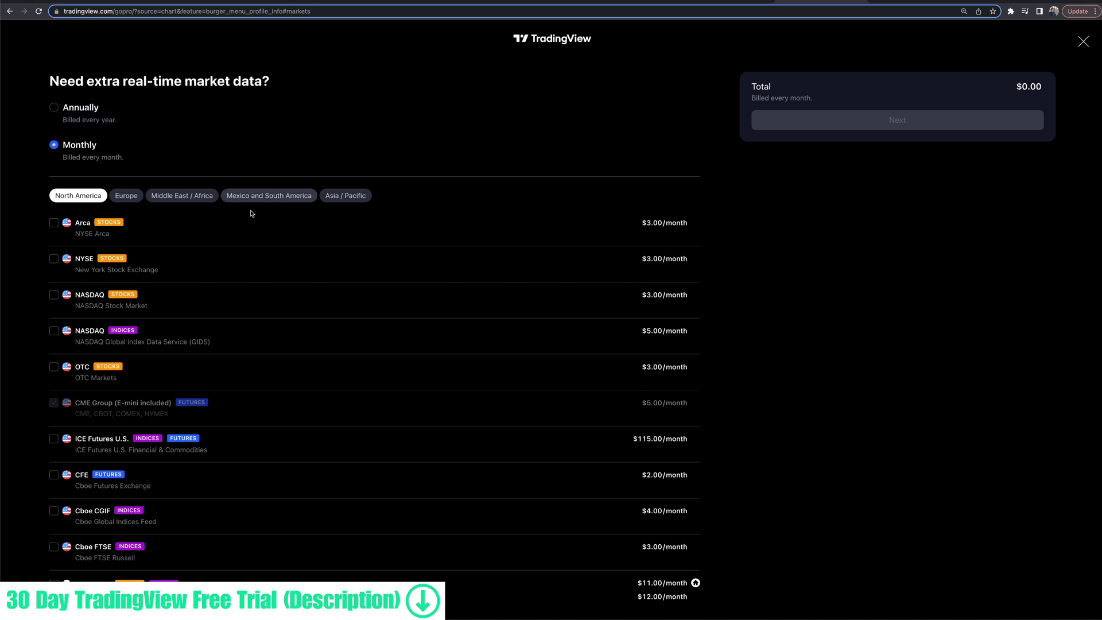
pyautogui.scroll(-1, 275, 384)
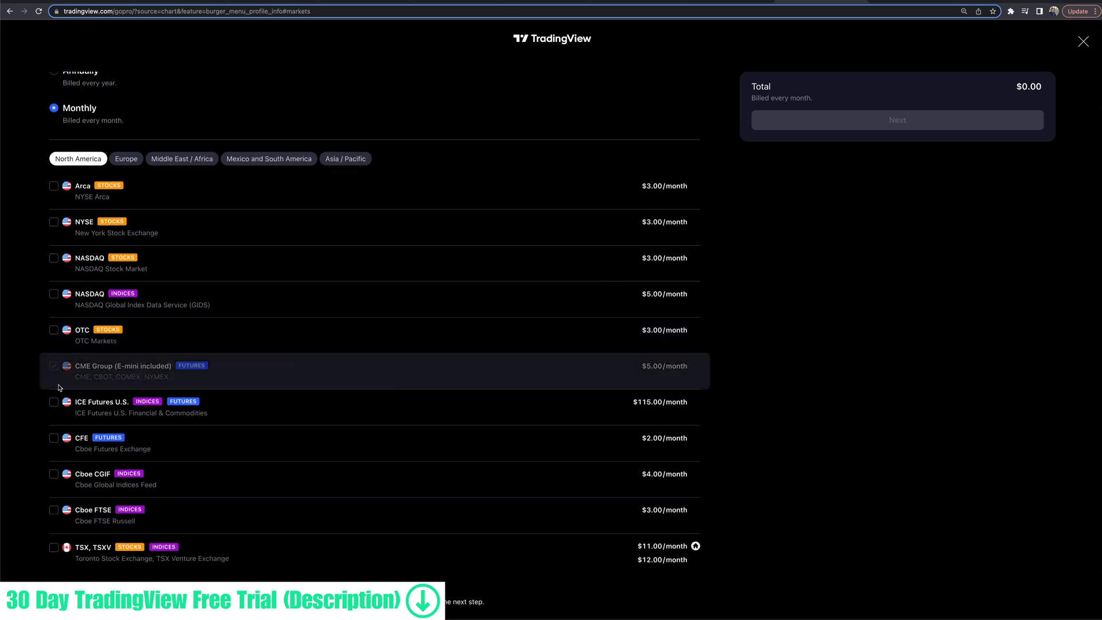
pyautogui.scroll(-1, 115, 368)
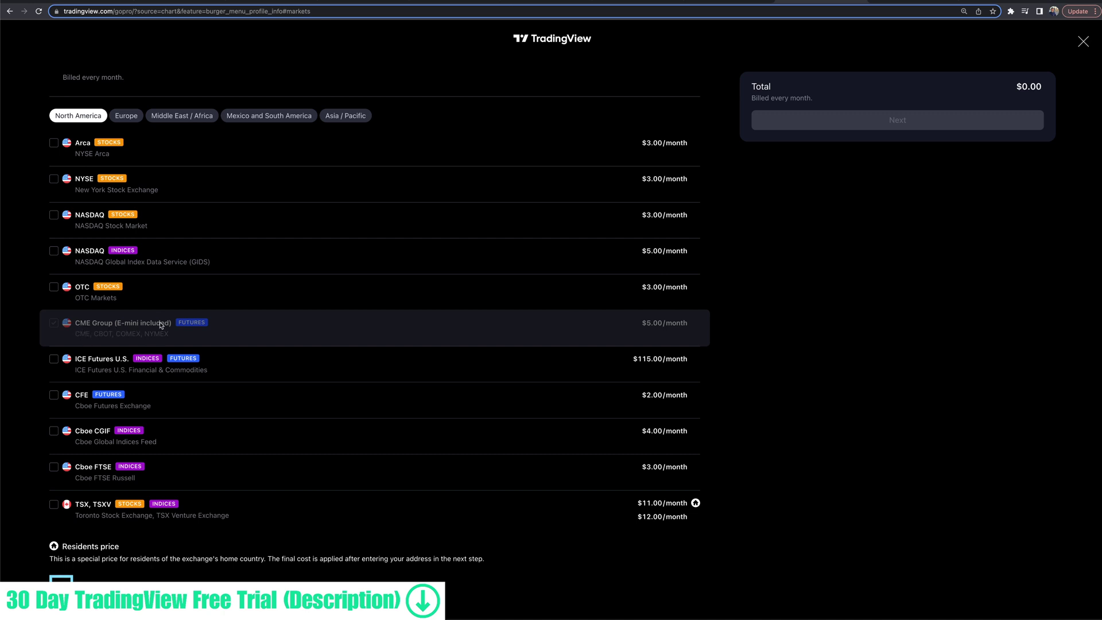
pyautogui.scroll(-1, 115, 327)
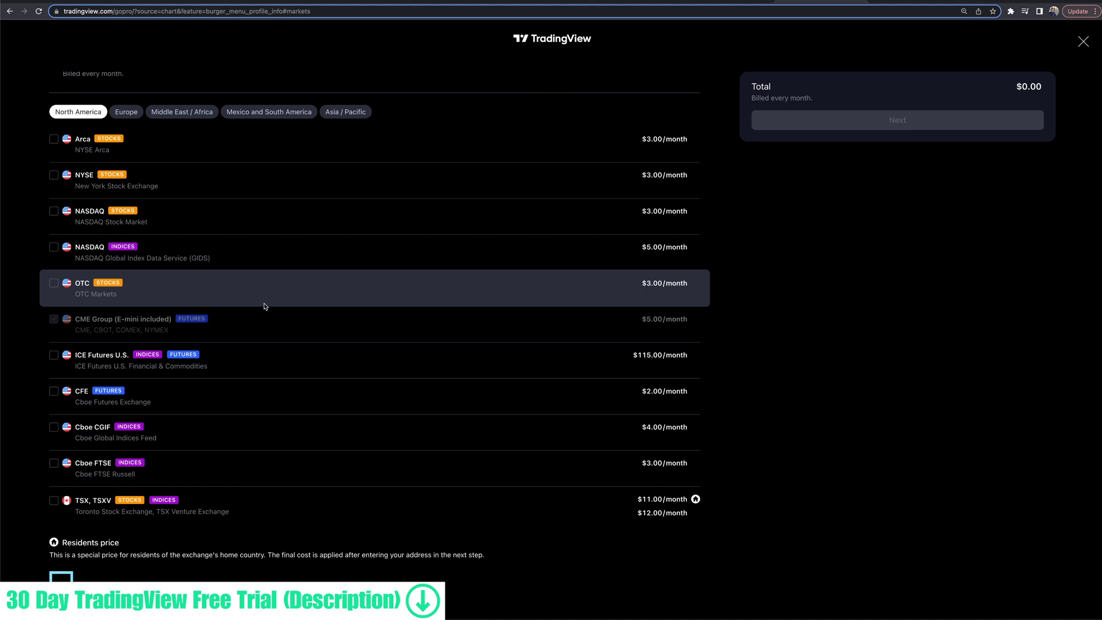
pyautogui.scroll(3, 265, 305)
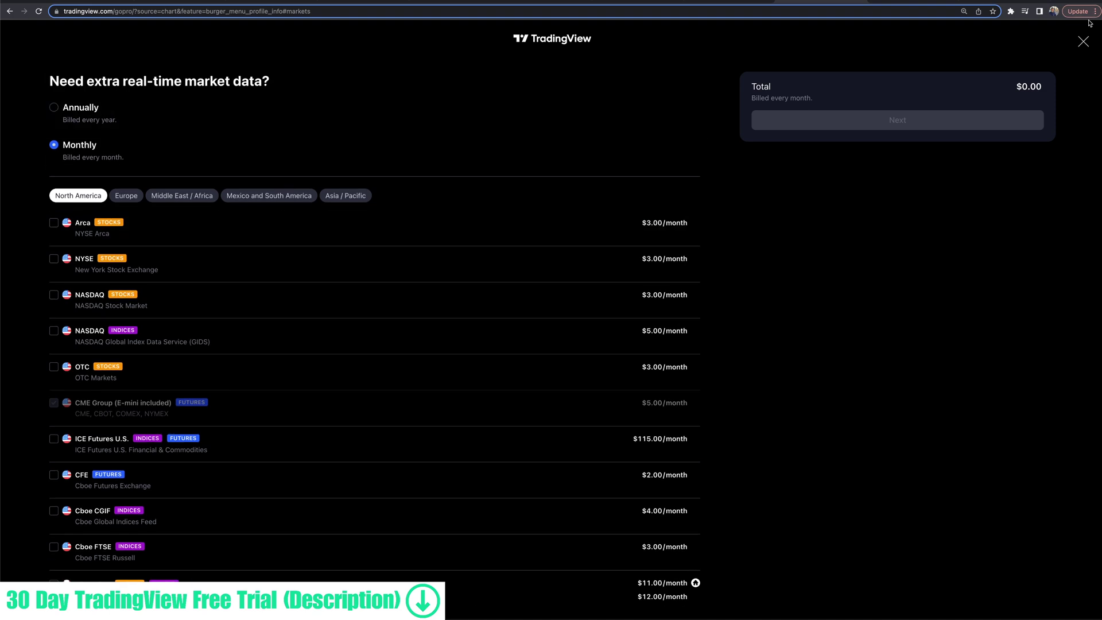
pyautogui.scroll(-3, 472, 307)
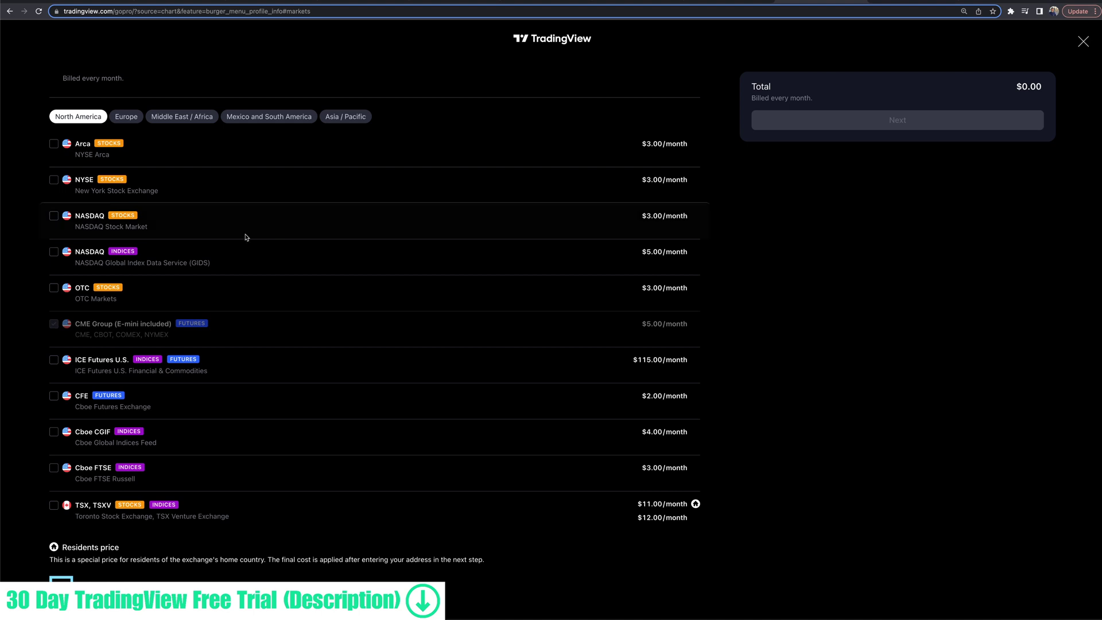
pyautogui.click(1083, 41)
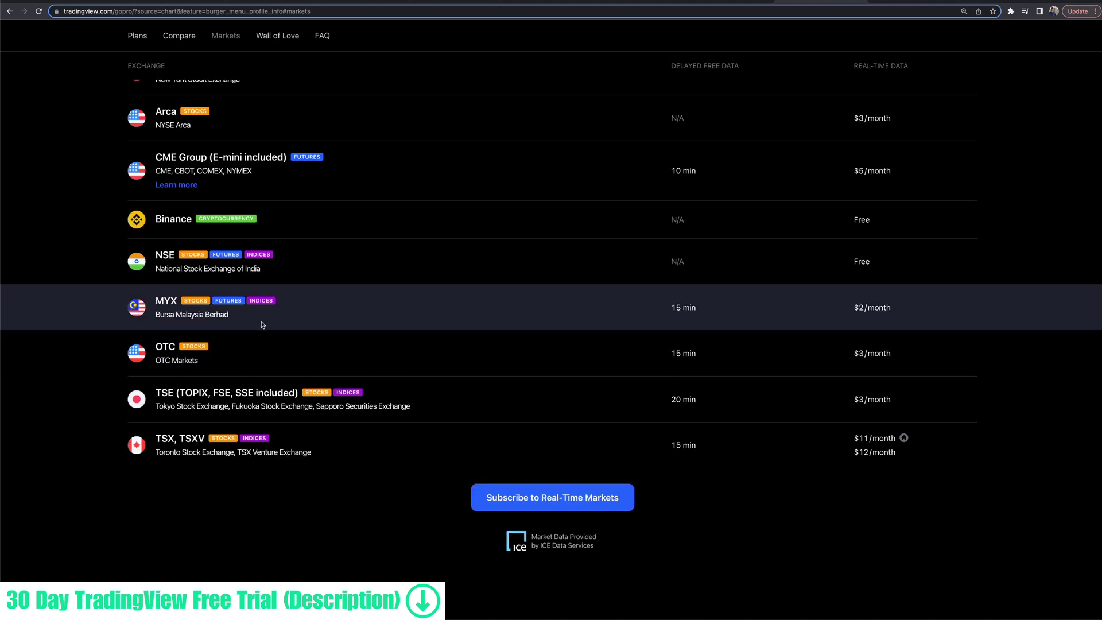
# - Open the details page for CME Group real-time data and examine its features, asset classes and subscription offer
pyautogui.scroll(1, 290, 351)
pyautogui.scroll(1, 290, 352)
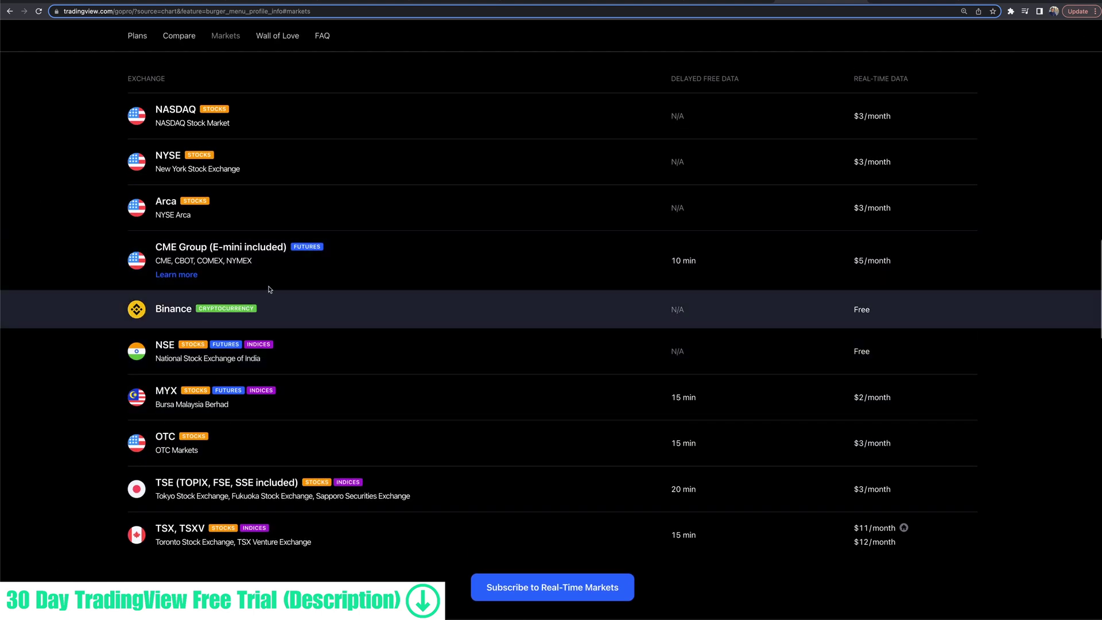
pyautogui.click(179, 276)
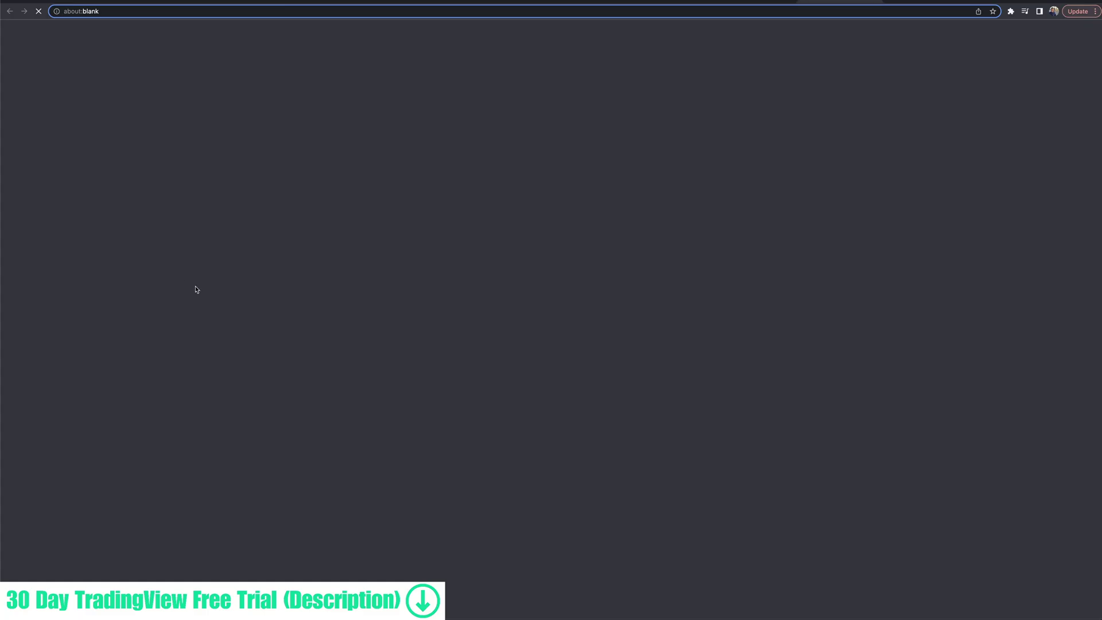
pyautogui.scroll(-3, 593, 277)
pyautogui.scroll(-5, 594, 277)
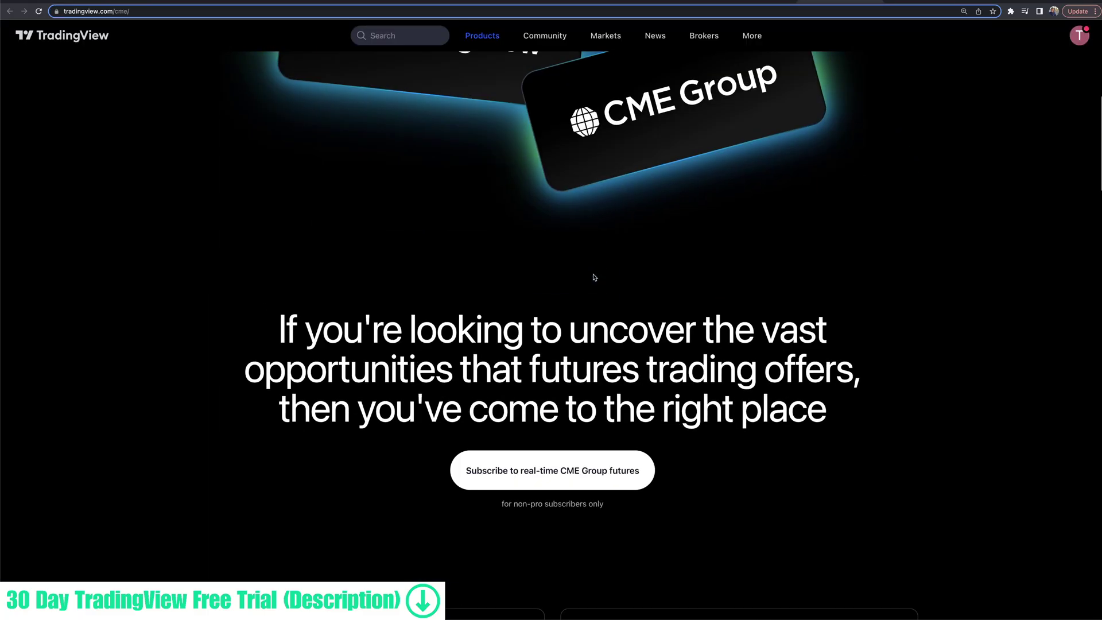
pyautogui.scroll(-8, 594, 277)
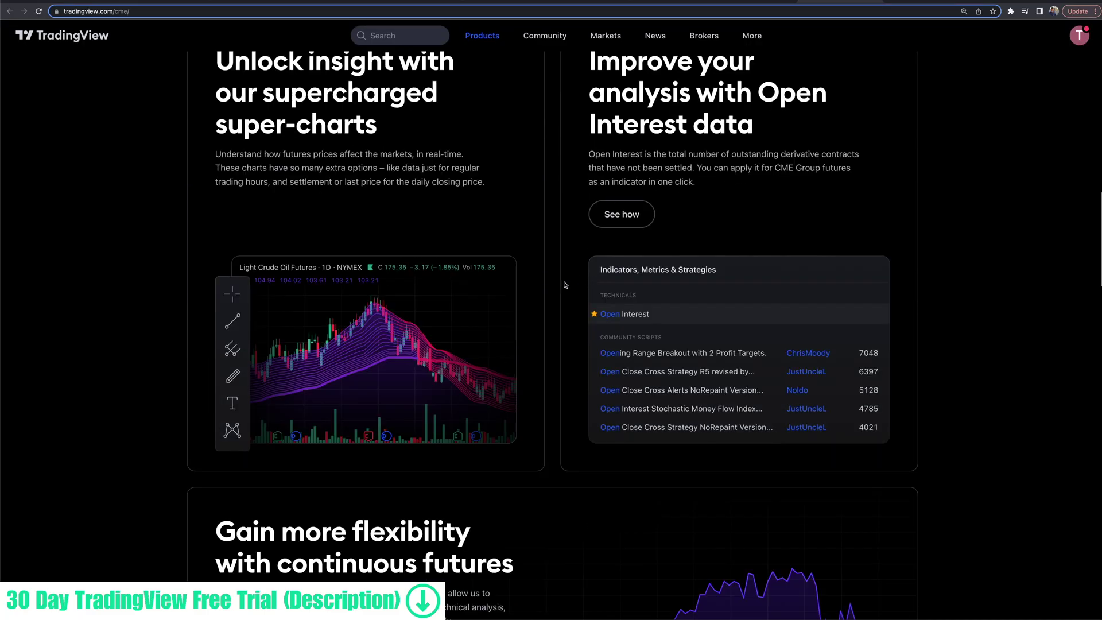
pyautogui.scroll(-6, 560, 285)
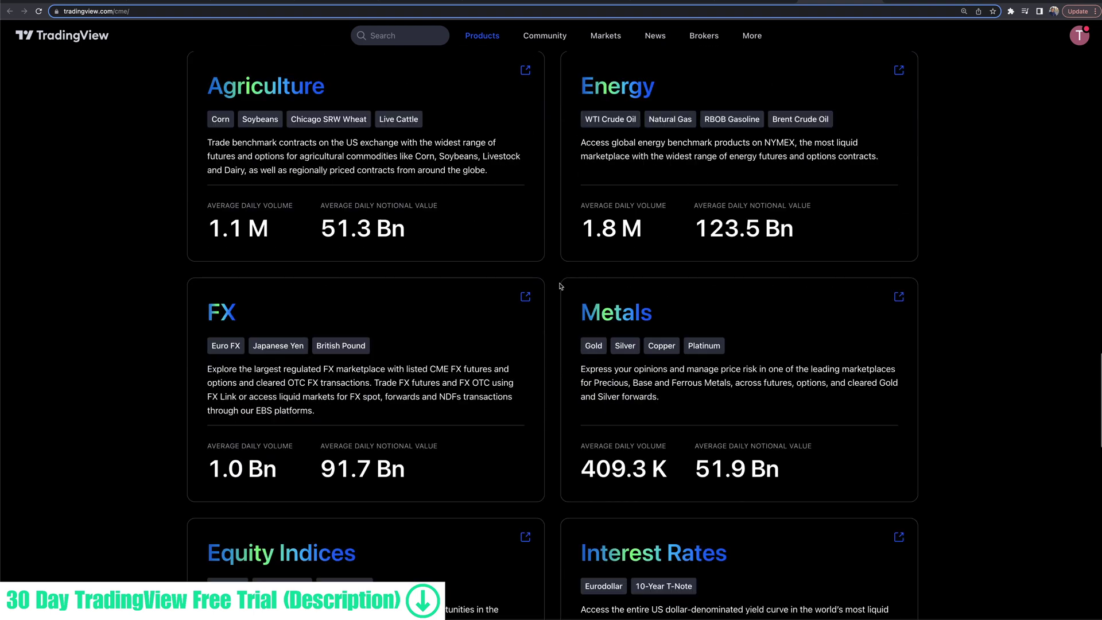
pyautogui.scroll(-1, 561, 285)
pyautogui.scroll(2, 561, 285)
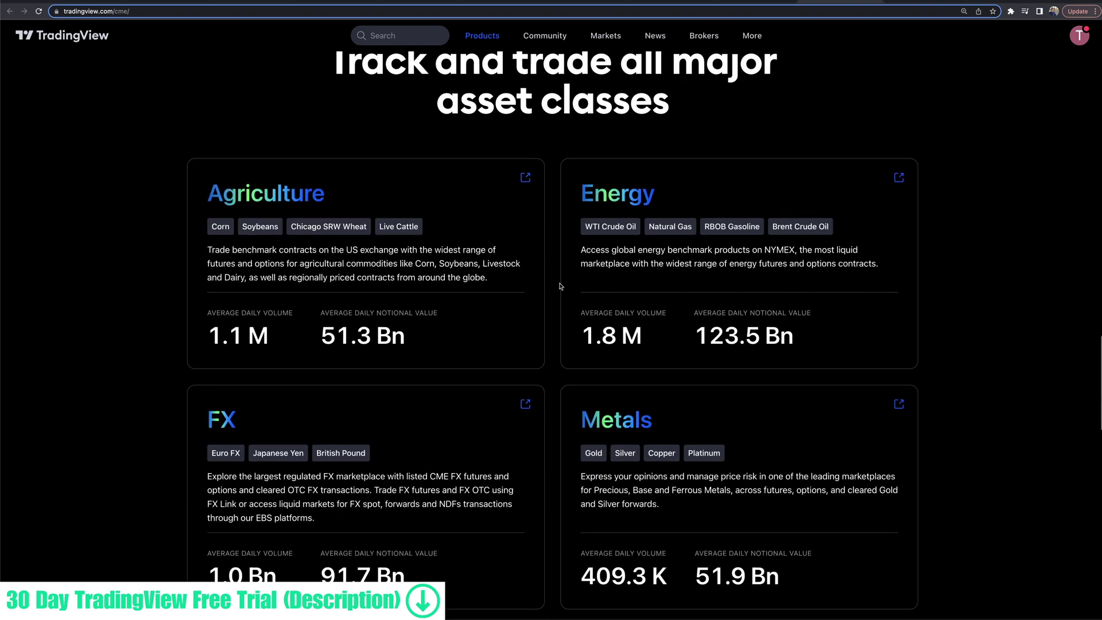
pyautogui.scroll(-3, 551, 287)
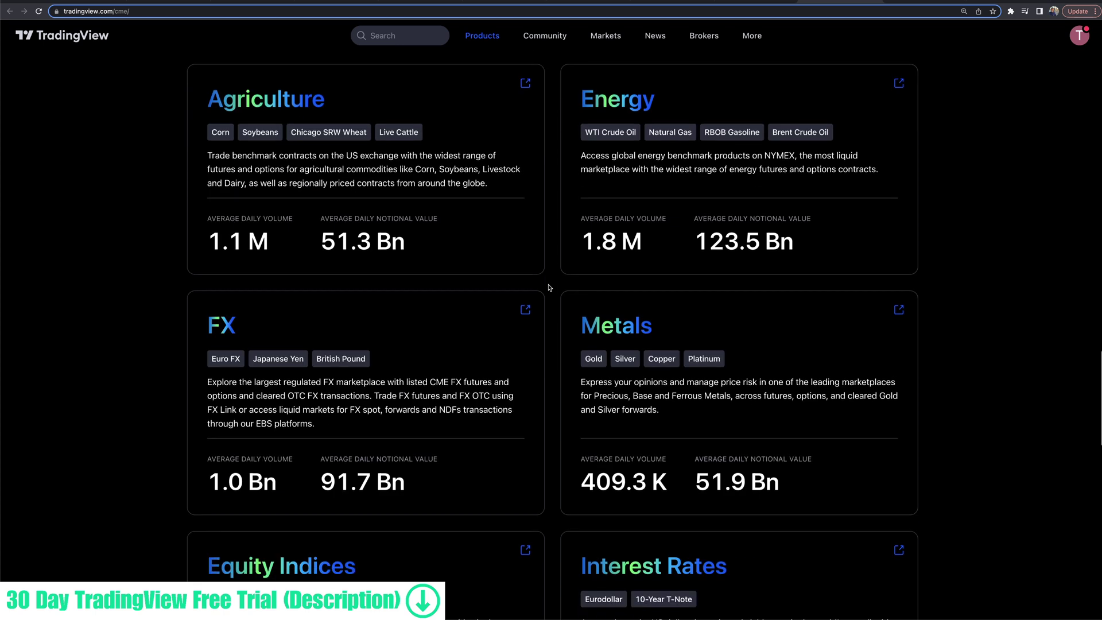
pyautogui.scroll(-5, 549, 288)
pyautogui.scroll(-7, 550, 287)
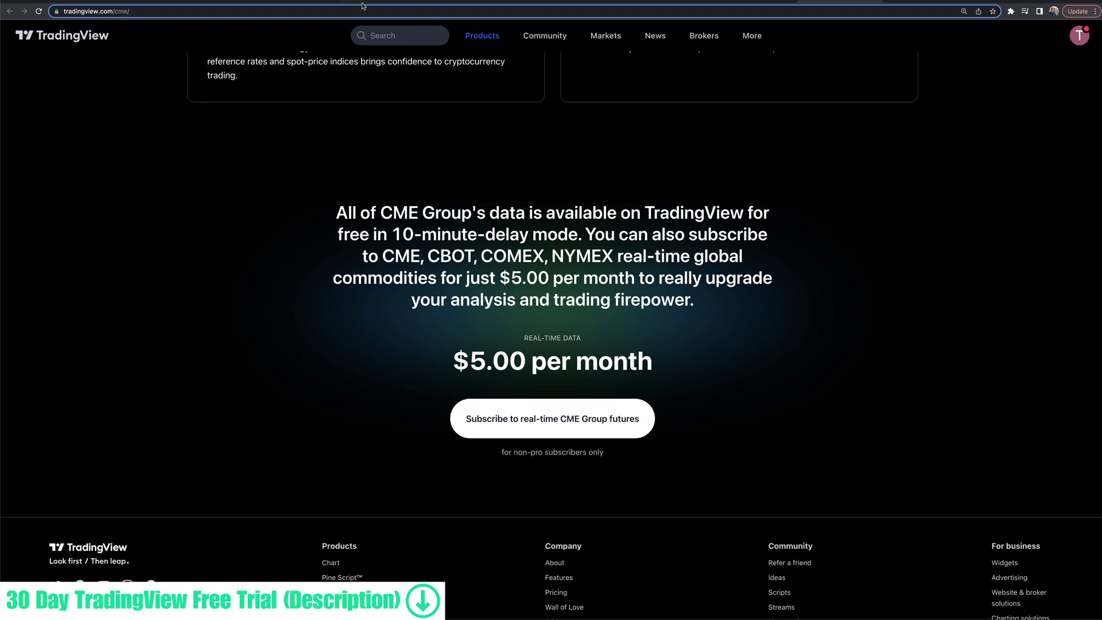
pyautogui.scroll(1, 621, 193)
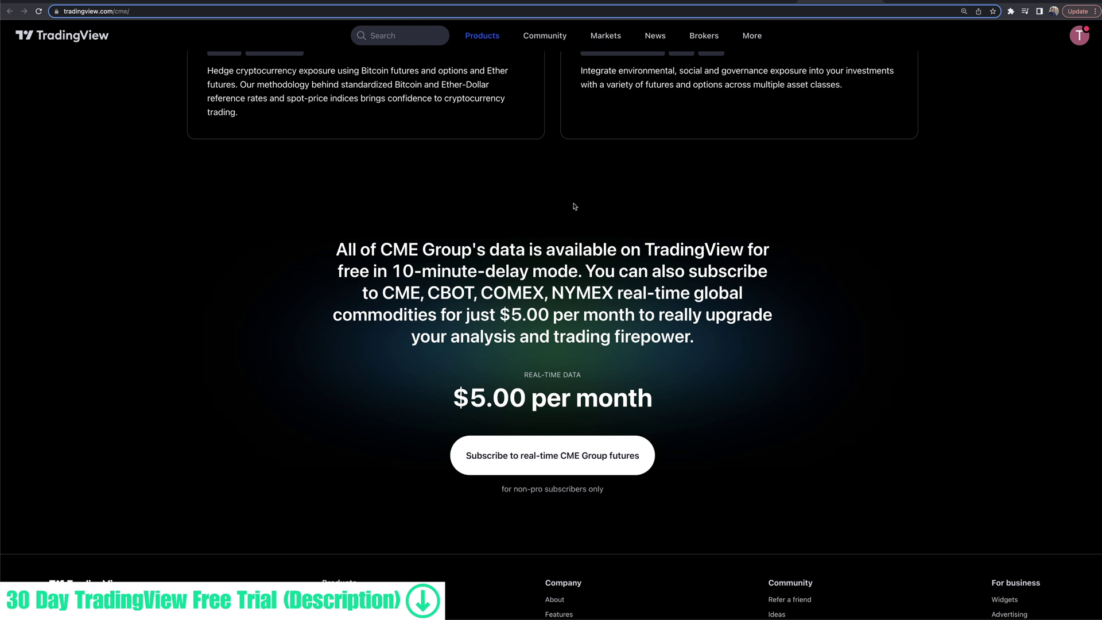
# - Look back over the CME futures page up to its heading and return to the available markets list
pyautogui.scroll(9, 562, 213)
pyautogui.scroll(9, 548, 219)
pyautogui.scroll(13, 551, 217)
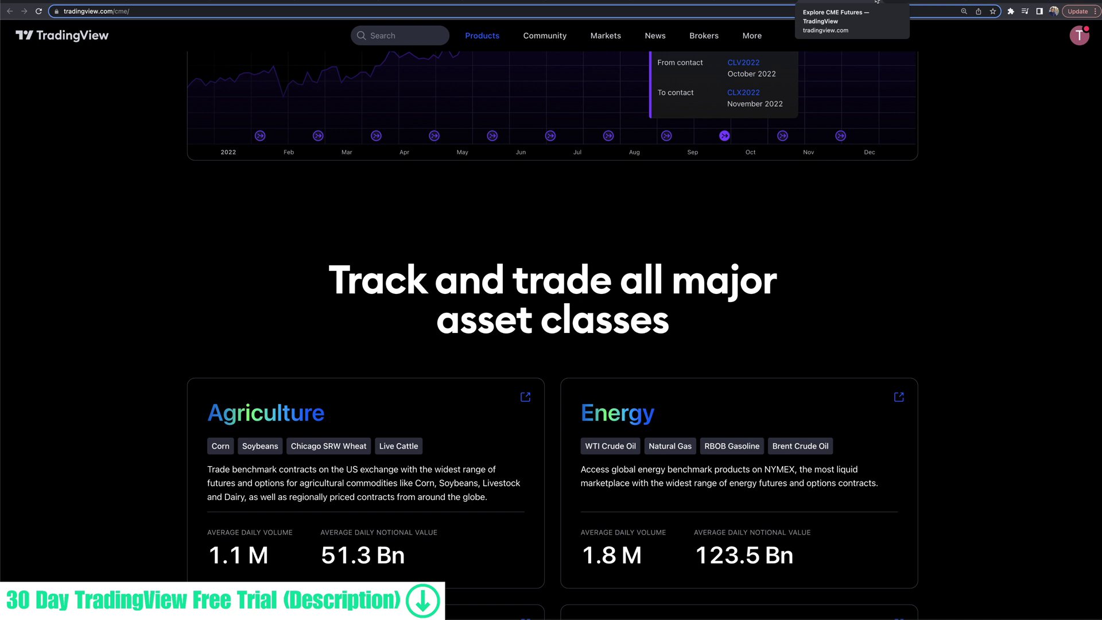
pyautogui.scroll(20, 471, 253)
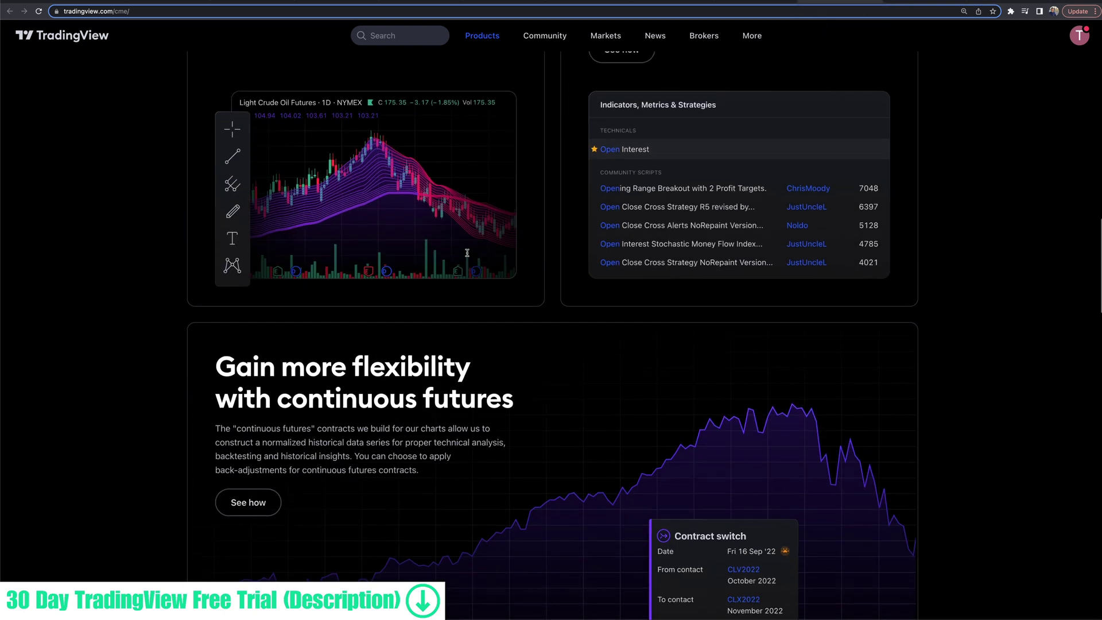
pyautogui.scroll(10, 470, 253)
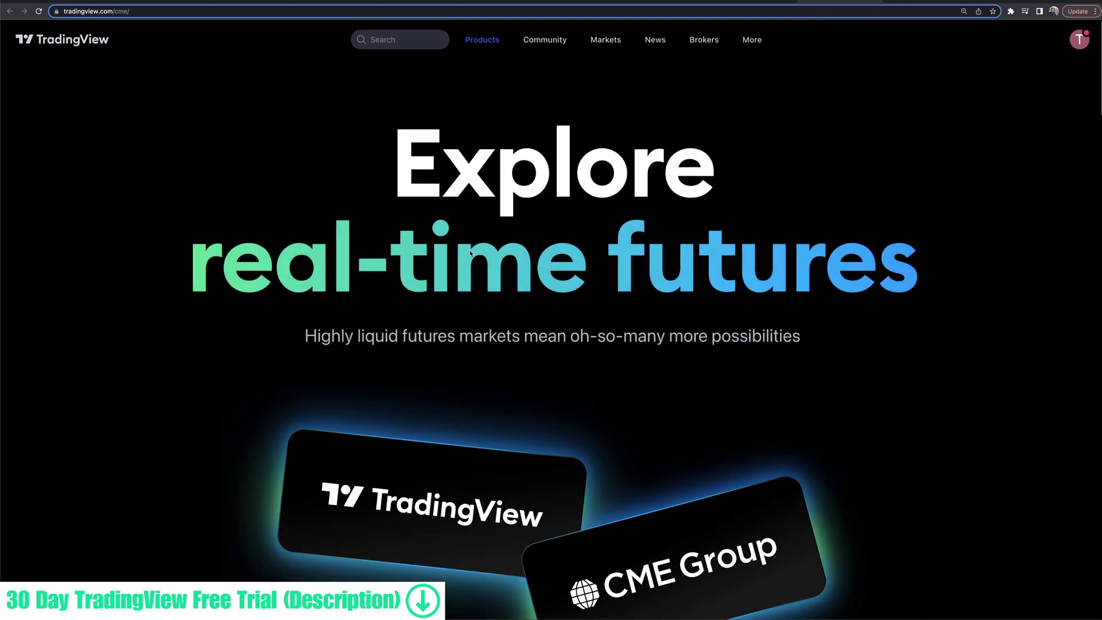
pyautogui.click(24, 12)
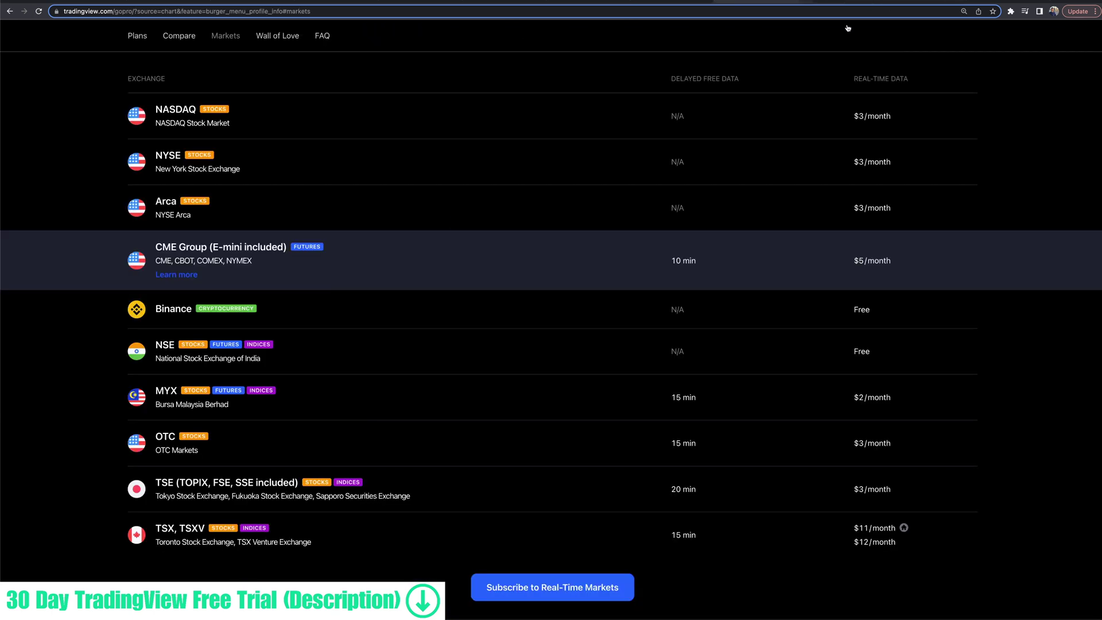
# - Highlight the delayed free data heading, then the CME Group entry's delay time and its included exchanges in the markets list
pyautogui.moveTo(155, 247); pyautogui.dragTo(273, 285)
pyautogui.moveTo(670, 79); pyautogui.dragTo(758, 81)
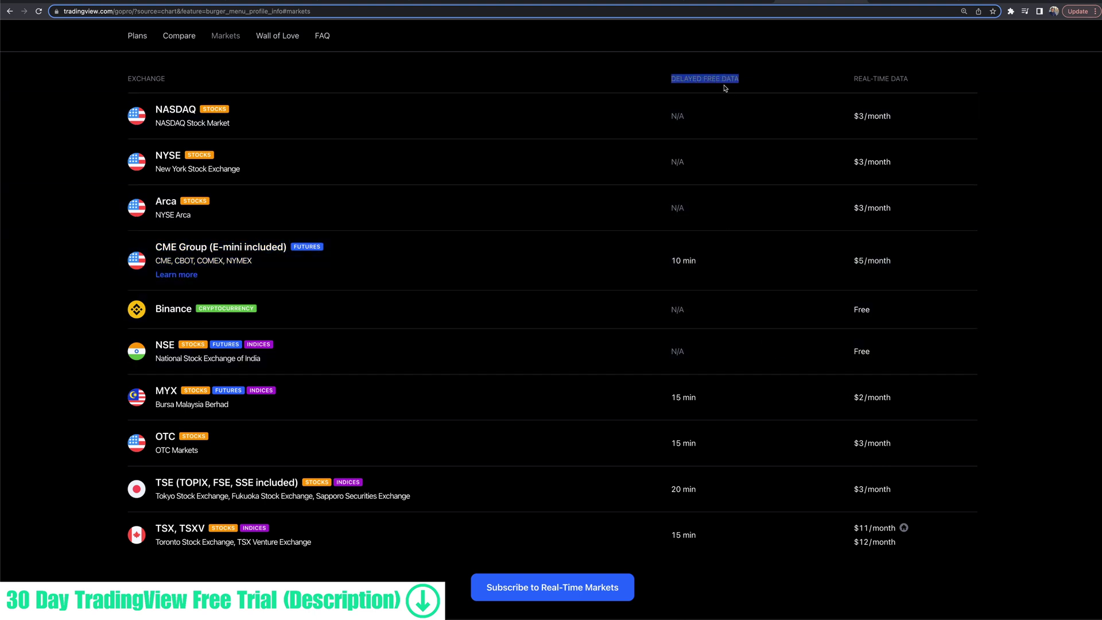
pyautogui.moveTo(713, 266); pyautogui.dragTo(664, 262)
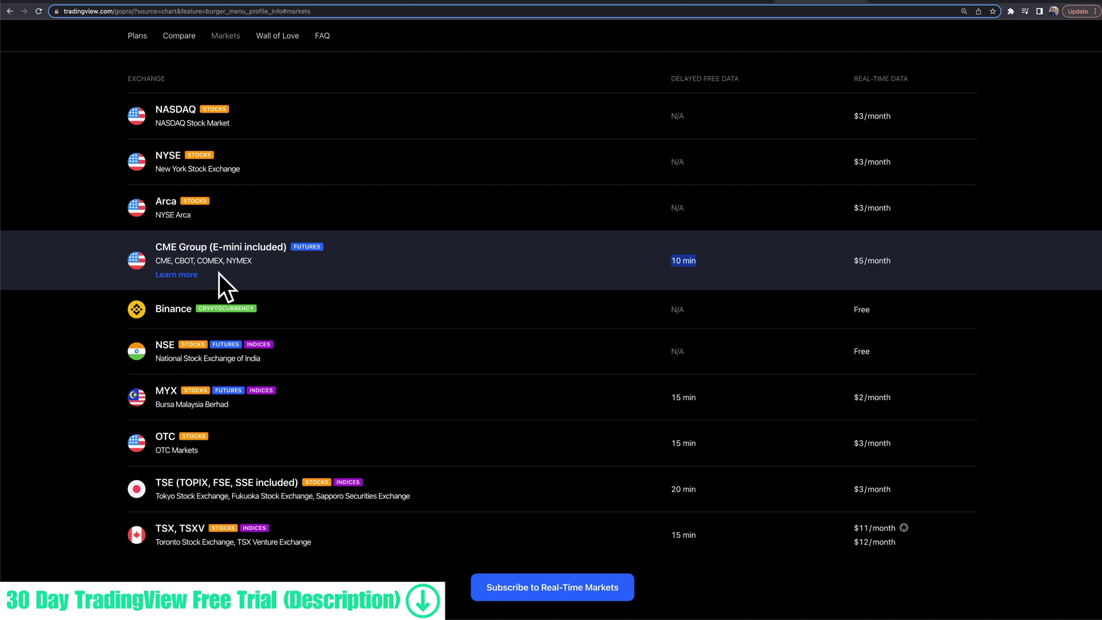
pyautogui.scroll(1, 221, 273)
pyautogui.moveTo(160, 264); pyautogui.dragTo(308, 262)
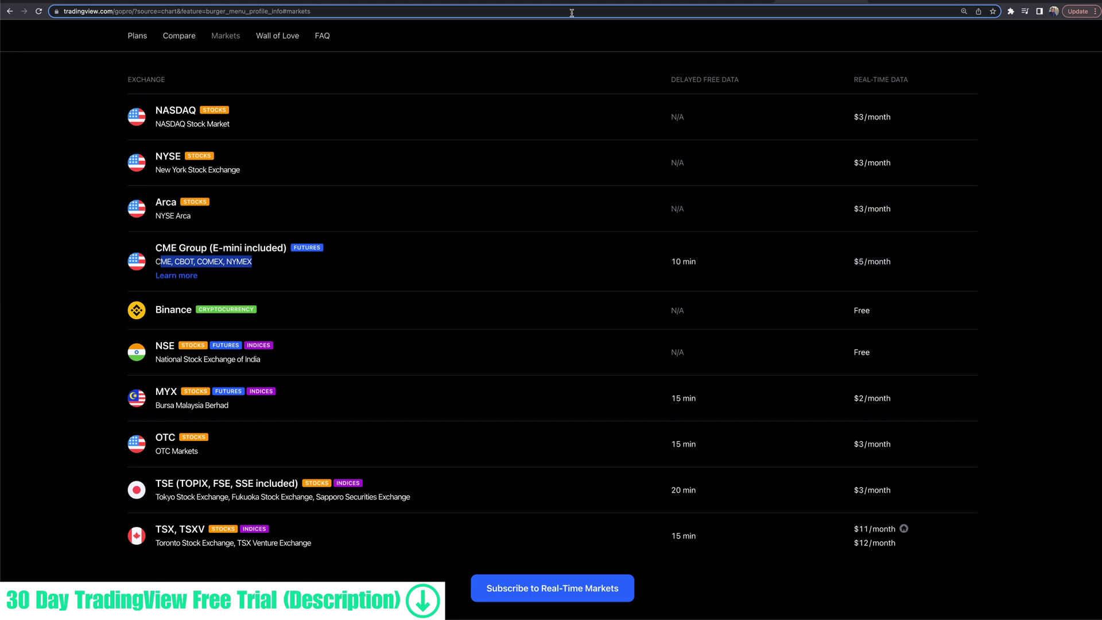
# - Return to the crude oil chart and search the symbols for MCL
pyautogui.click(736, 3)
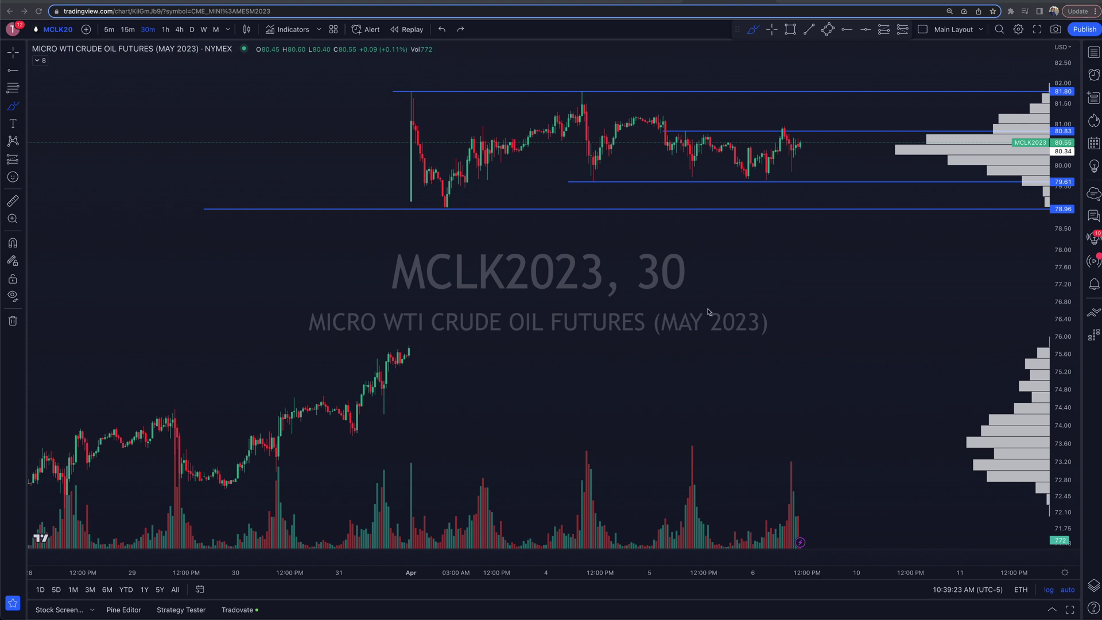
pyautogui.click(55, 30)
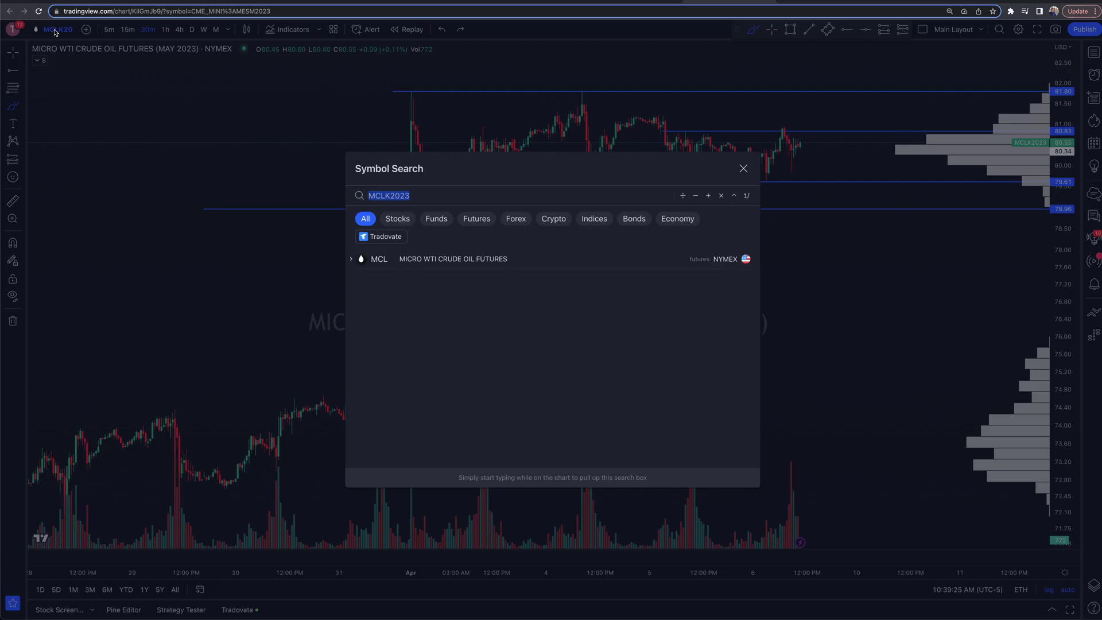
pyautogui.click(426, 195)
pyautogui.doubleClick(426, 195)
pyautogui.write('MCL')
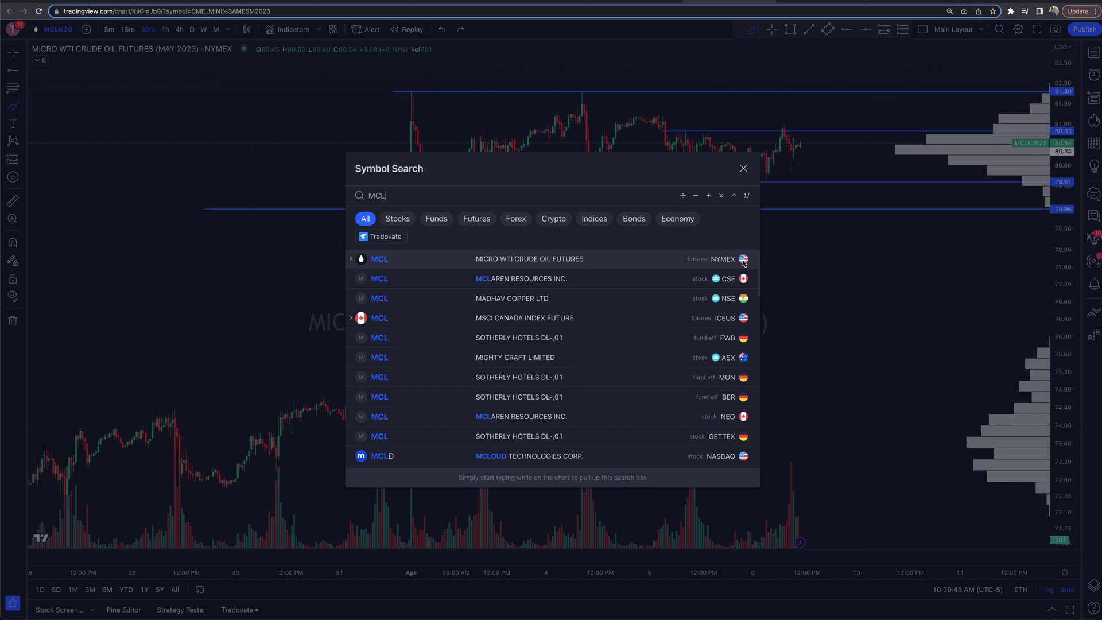
# - Expand the NYMEX Micro WTI Crude Oil Futures result and examine its continuous and monthly contracts
pyautogui.click(351, 259)
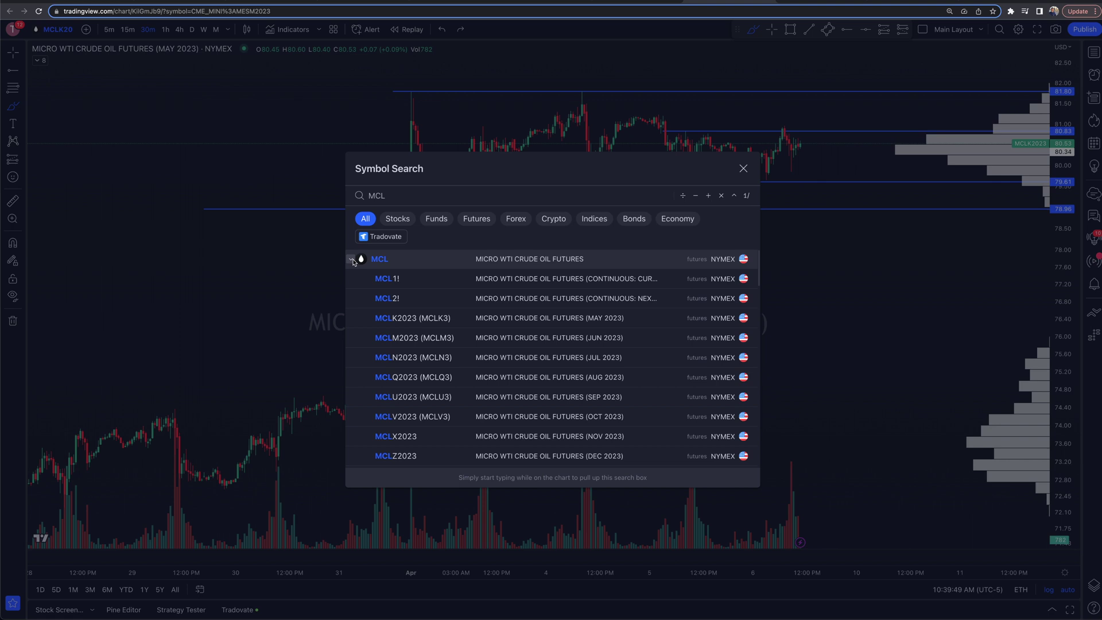
pyautogui.scroll(-2, 486, 399)
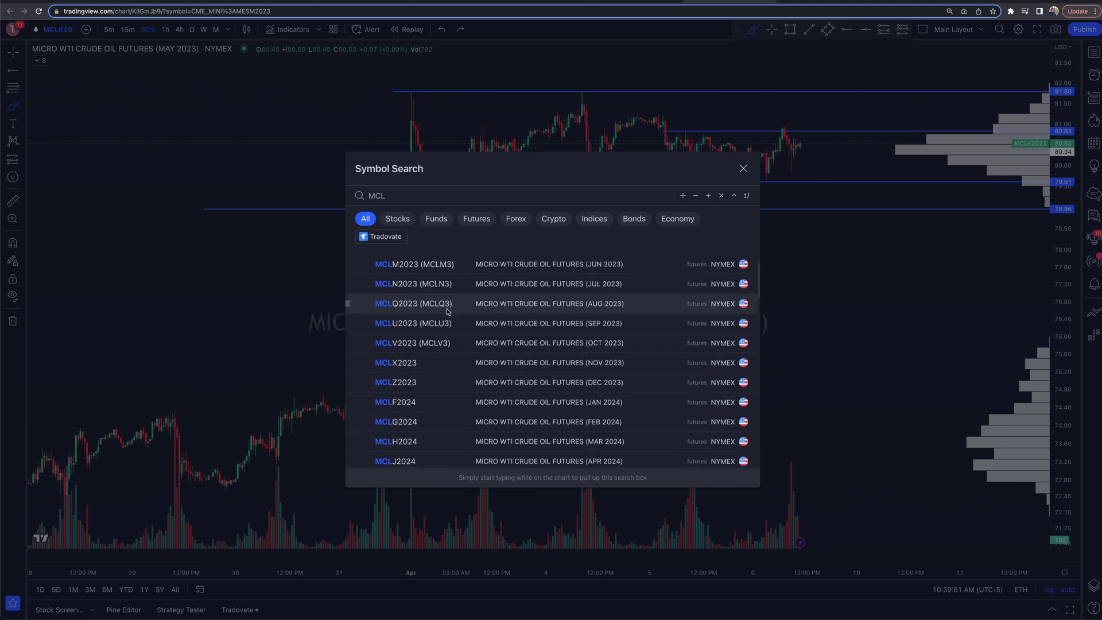
pyautogui.scroll(3, 485, 400)
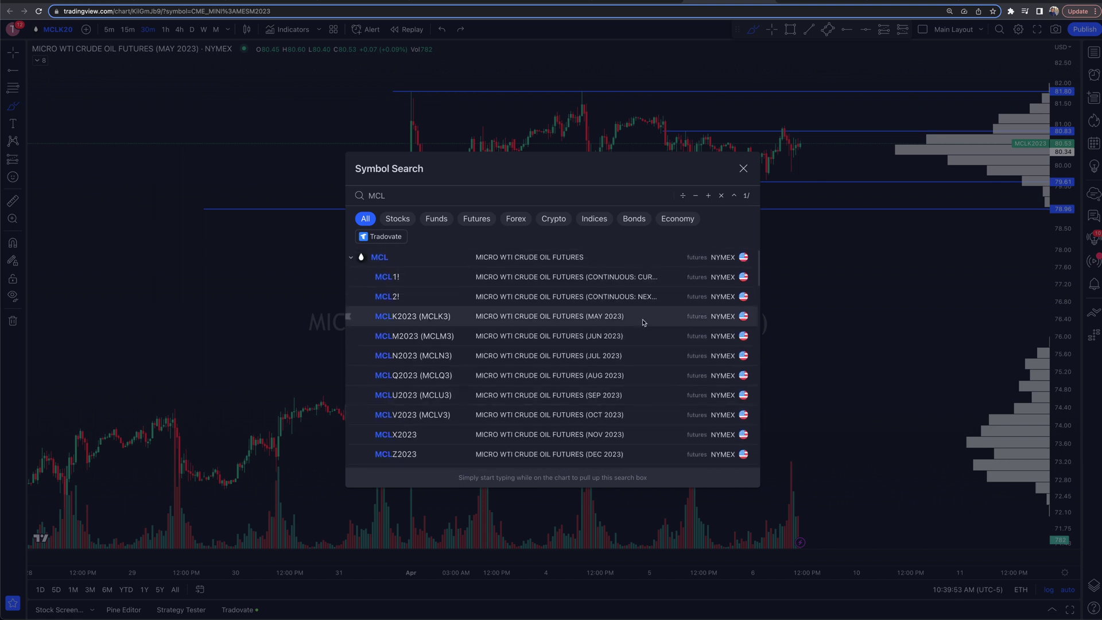
pyautogui.scroll(-3, 613, 335)
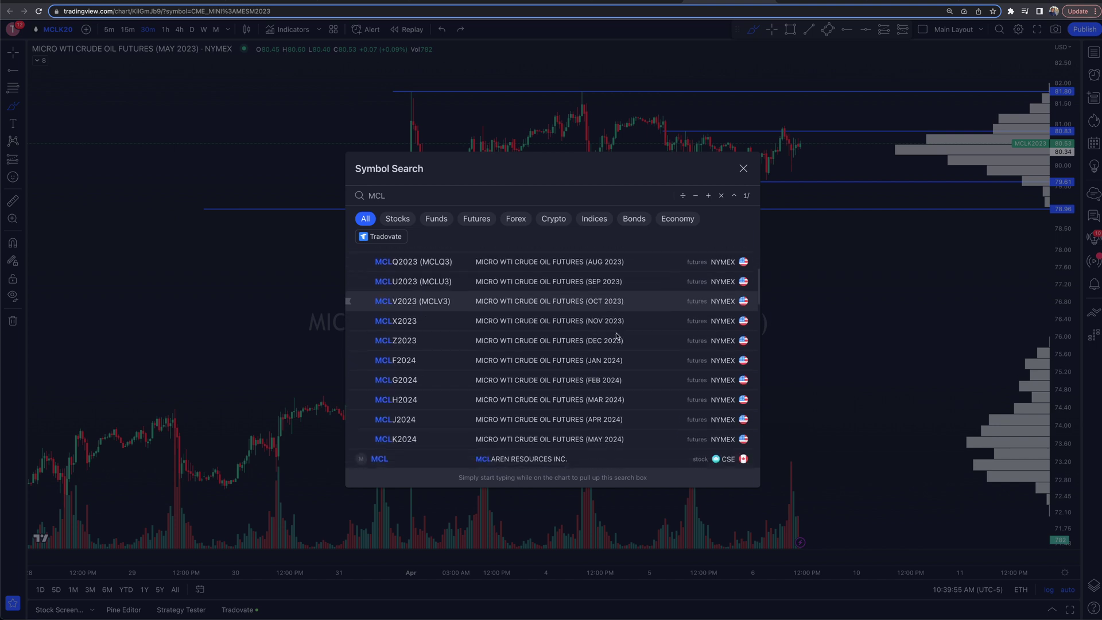
# - Look back over the expanded Micro WTI Crude Oil contracts and chart the May 2023 contract, MCLK2023
pyautogui.scroll(3, 605, 345)
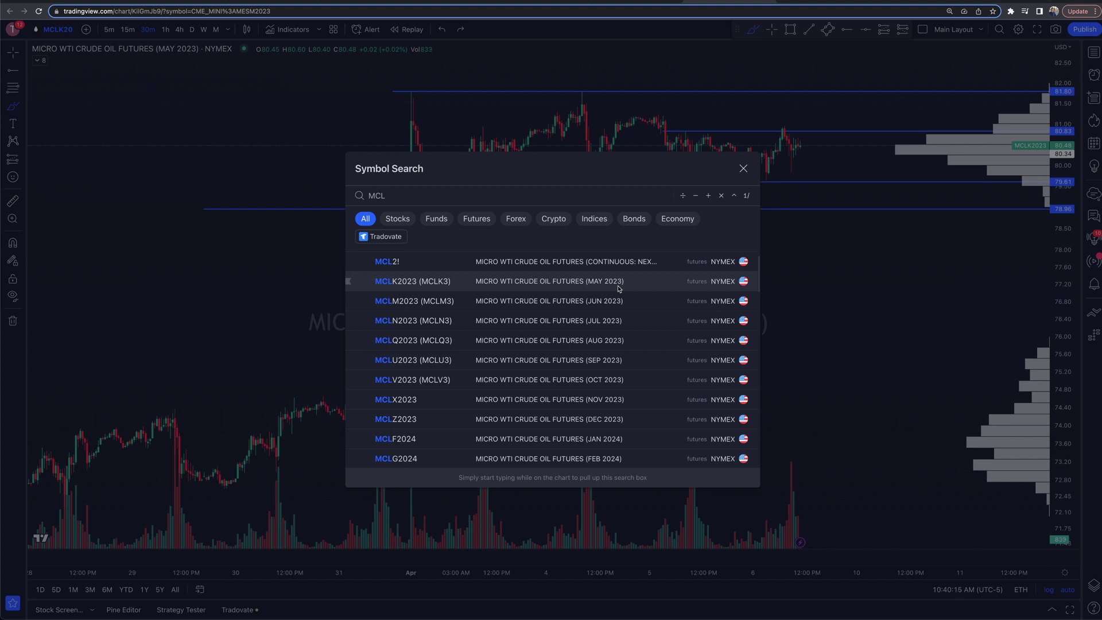
pyautogui.scroll(1, 619, 288)
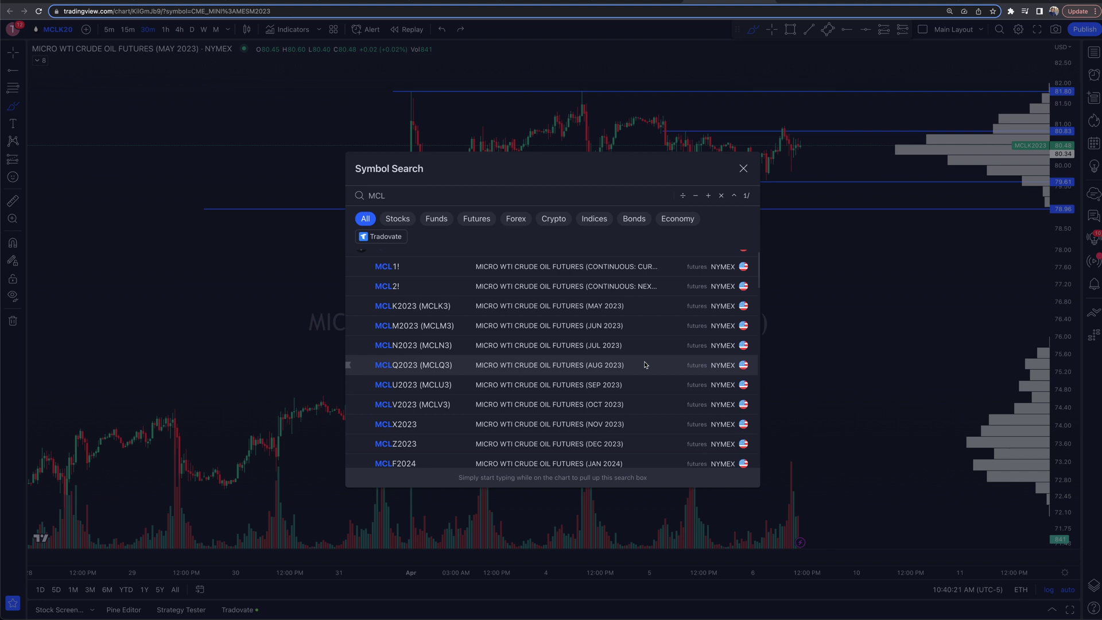
pyautogui.scroll(1, 644, 365)
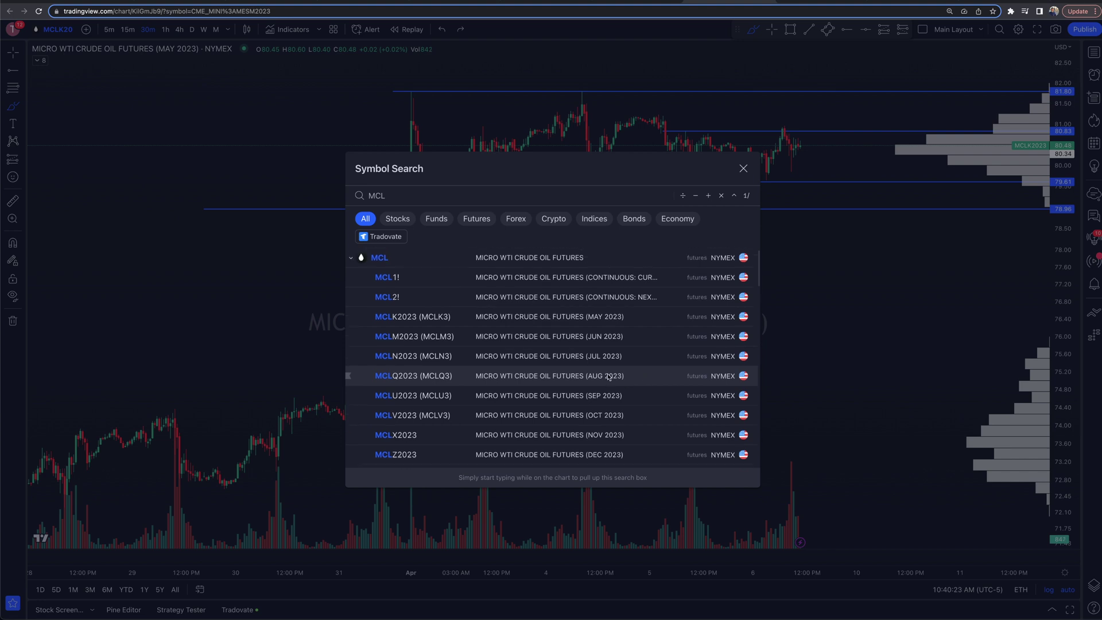
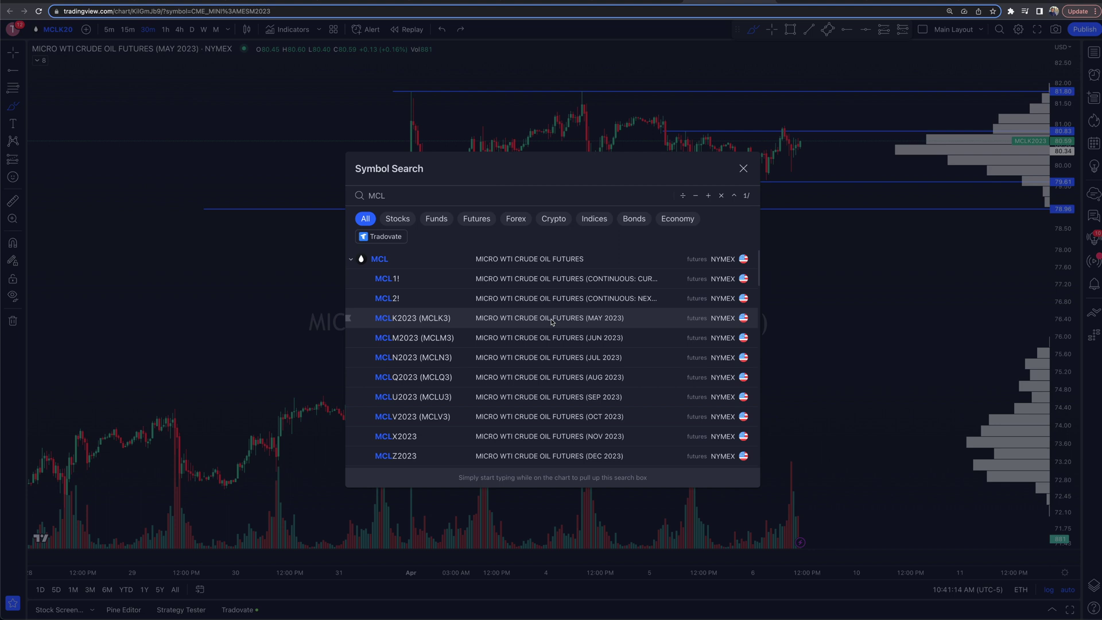
pyautogui.click(602, 320)
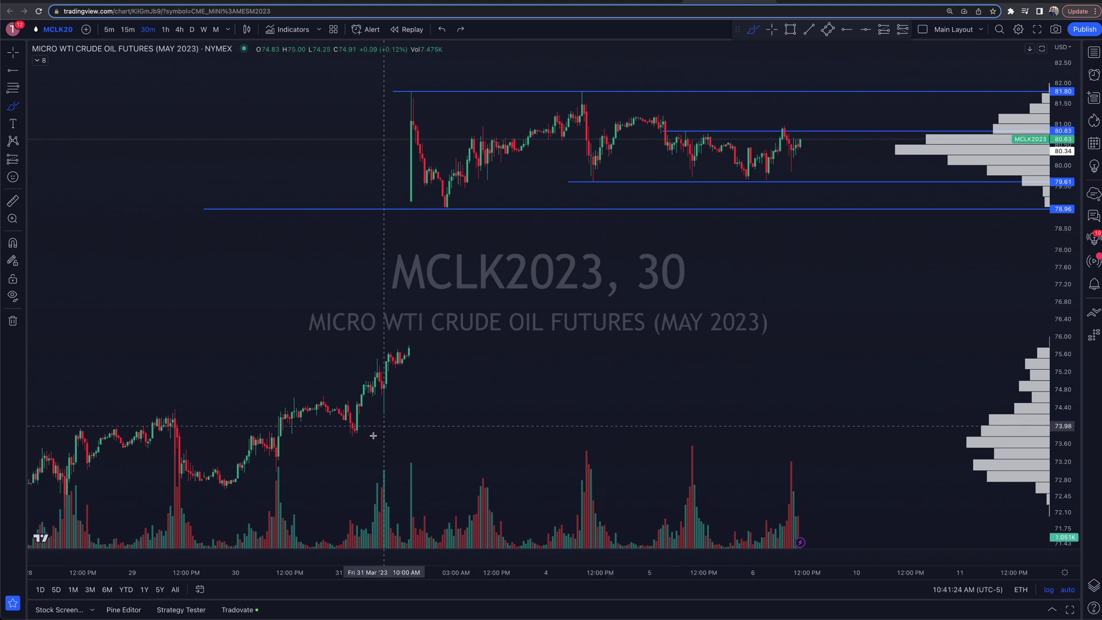
# - Open the trading panel, maximize it and list all available brokers
pyautogui.moveTo(230, 615)
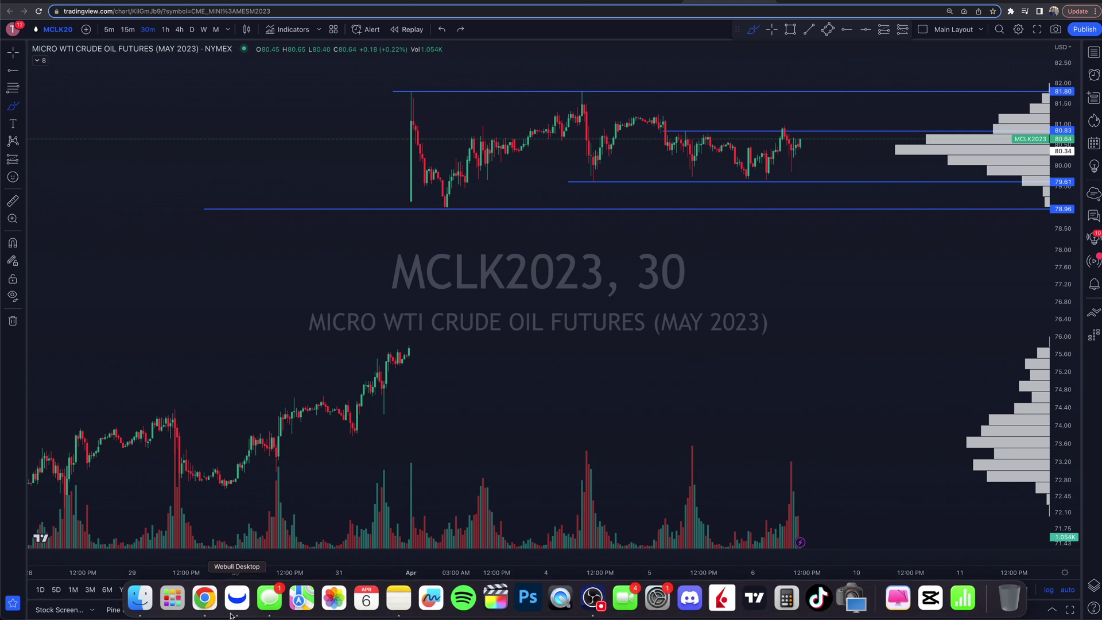
pyautogui.click(1055, 612)
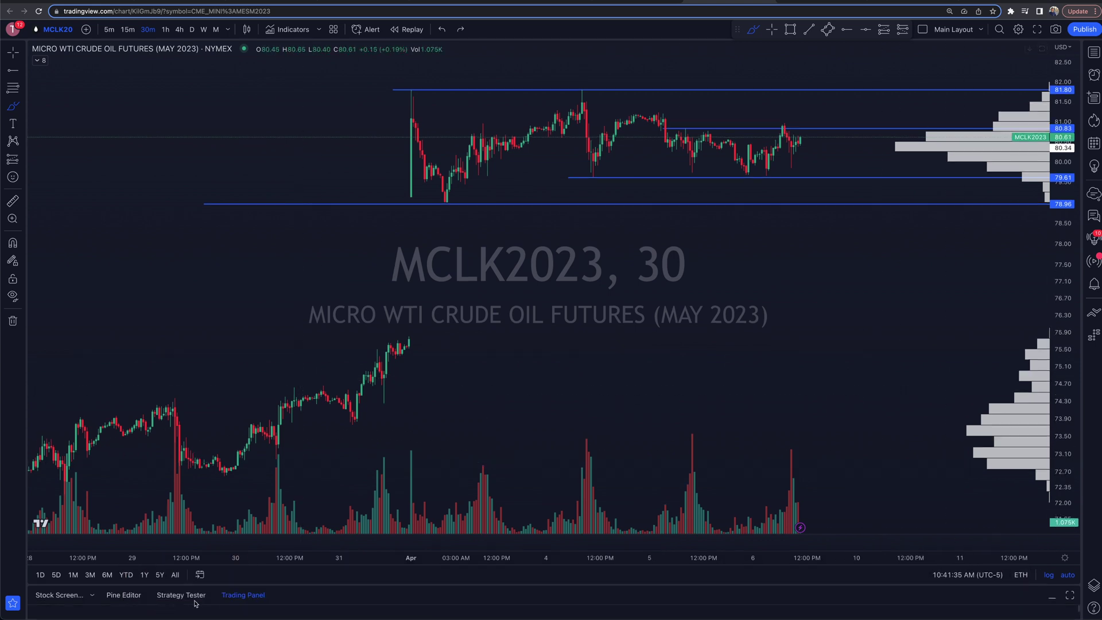
pyautogui.click(242, 595)
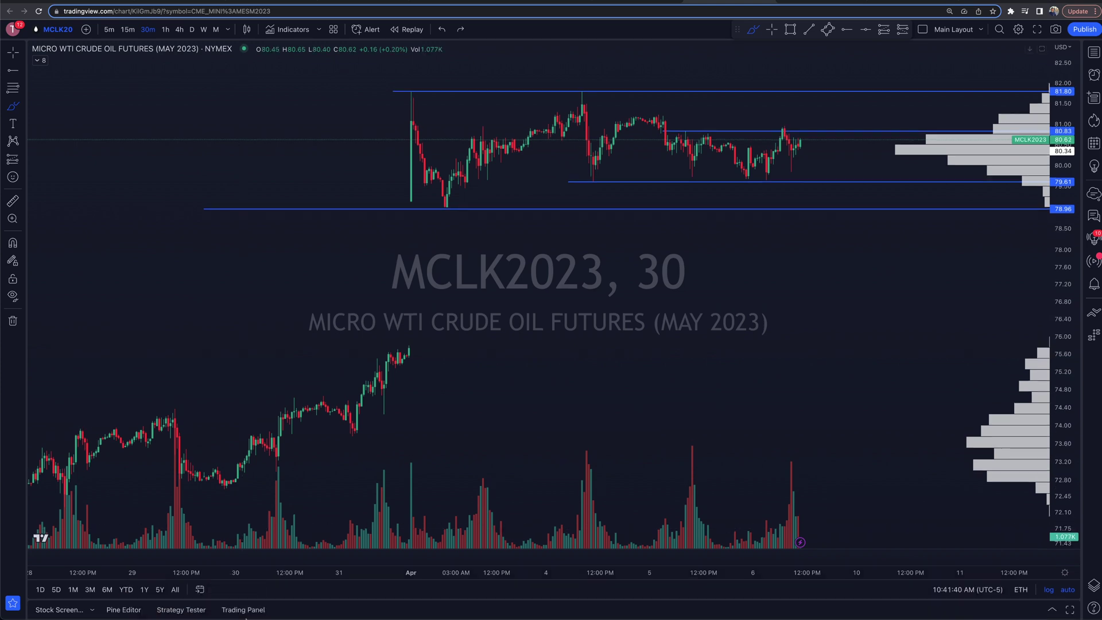
pyautogui.click(243, 610)
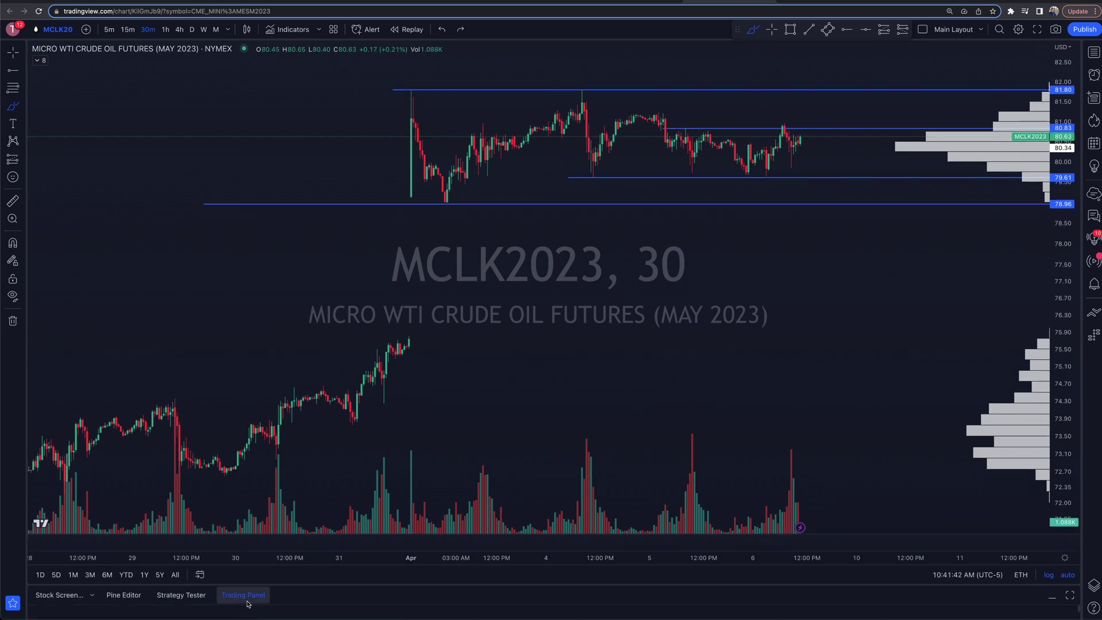
pyautogui.click(1069, 594)
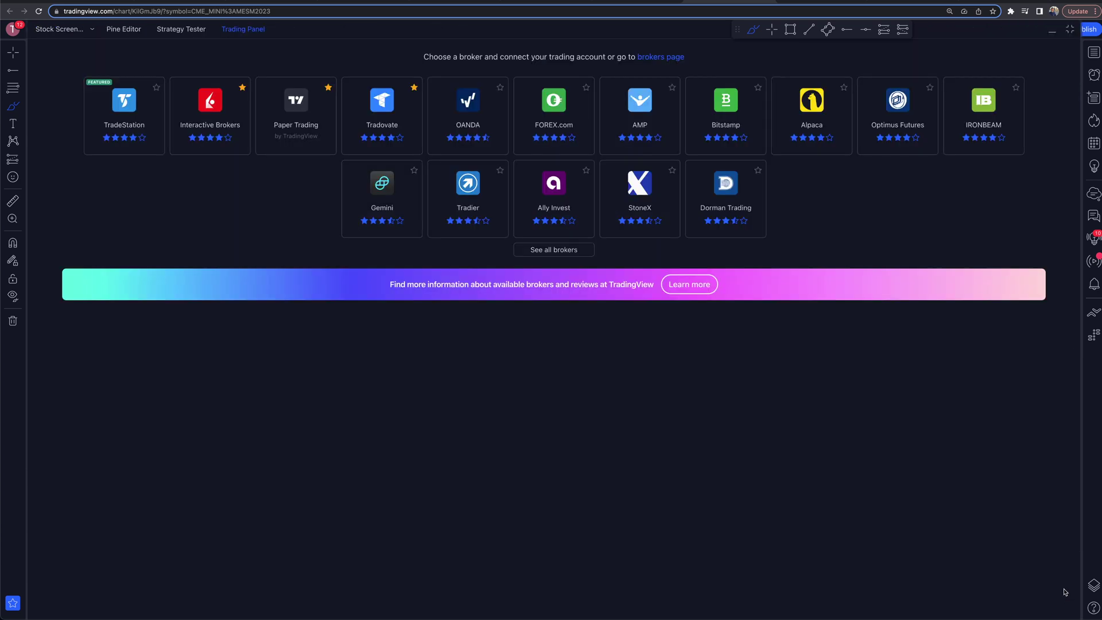
pyautogui.click(552, 249)
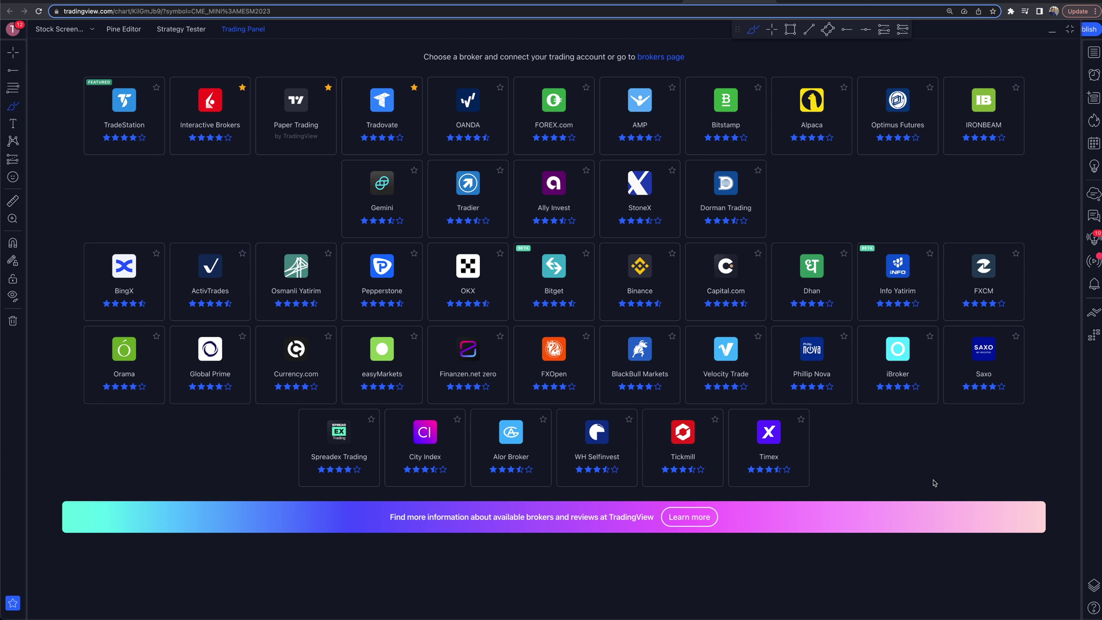
# - Connect the Tradovate brokerage account from the broker list
pyautogui.moveTo(382, 98)
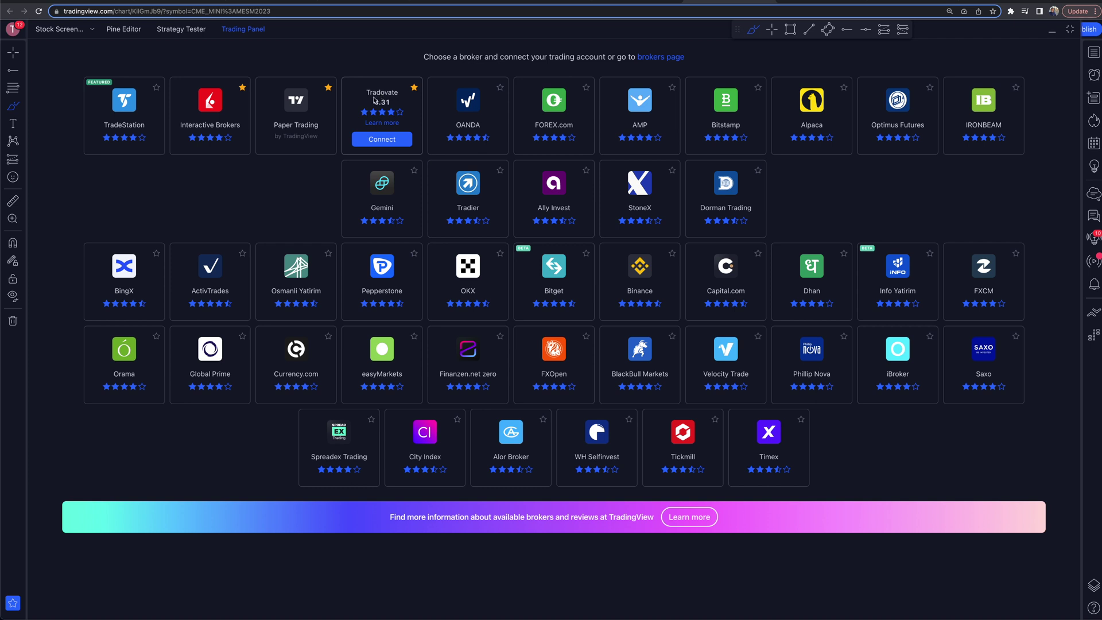
pyautogui.moveTo(220, 112)
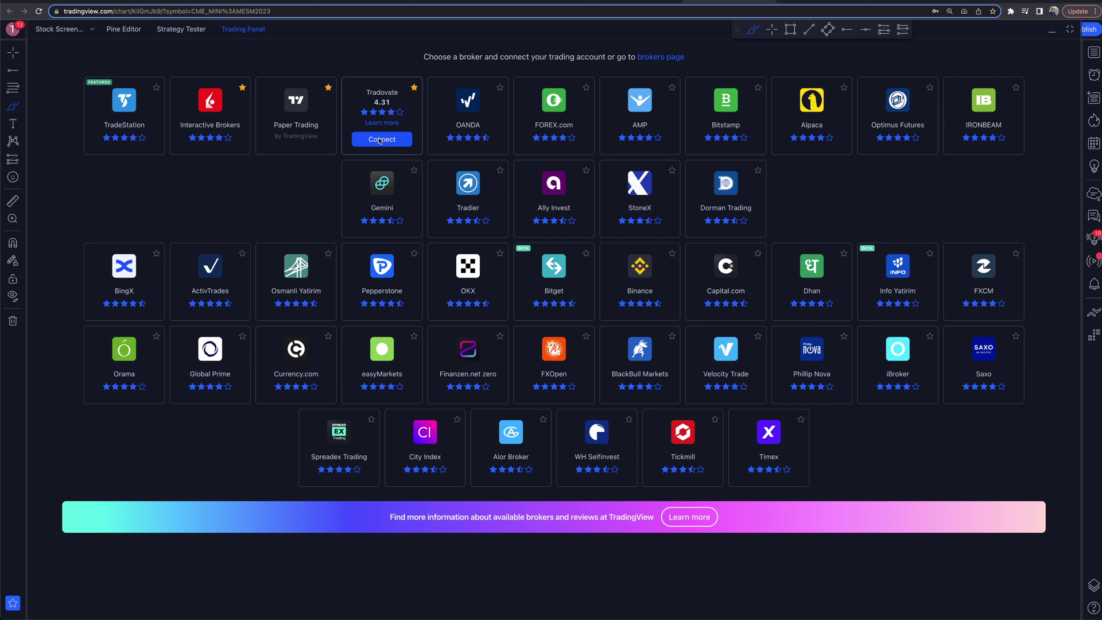
pyautogui.click(380, 140)
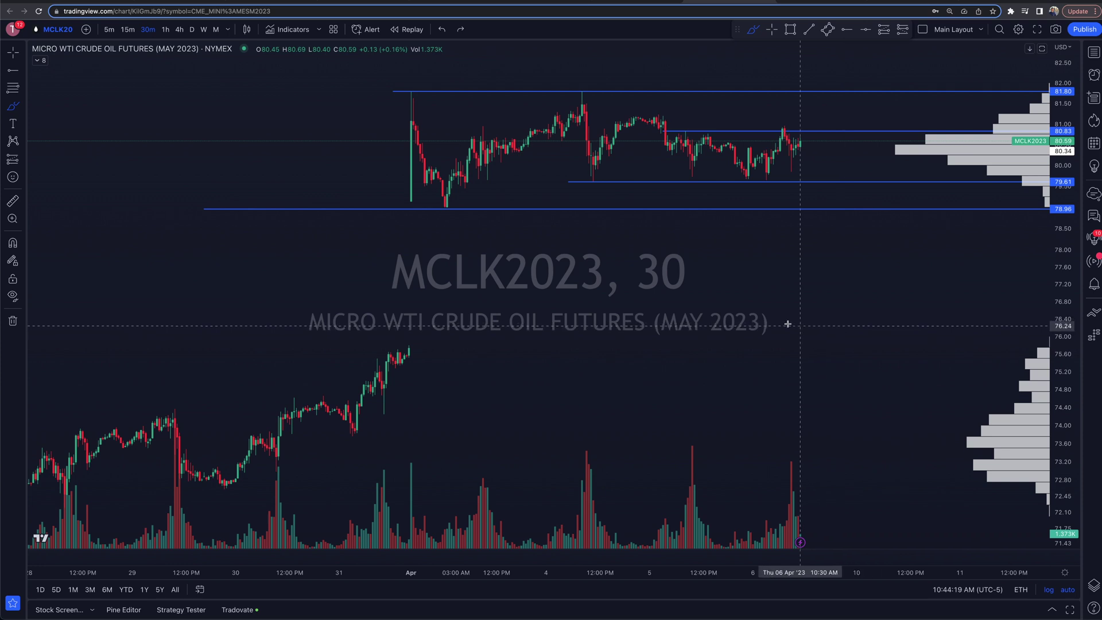
# - View the depth of market ladder for MCLK2023, then switch to its order ticket
pyautogui.scroll(3, 799, 322)
pyautogui.scroll(1, 757, 273)
pyautogui.scroll(1, 757, 273)
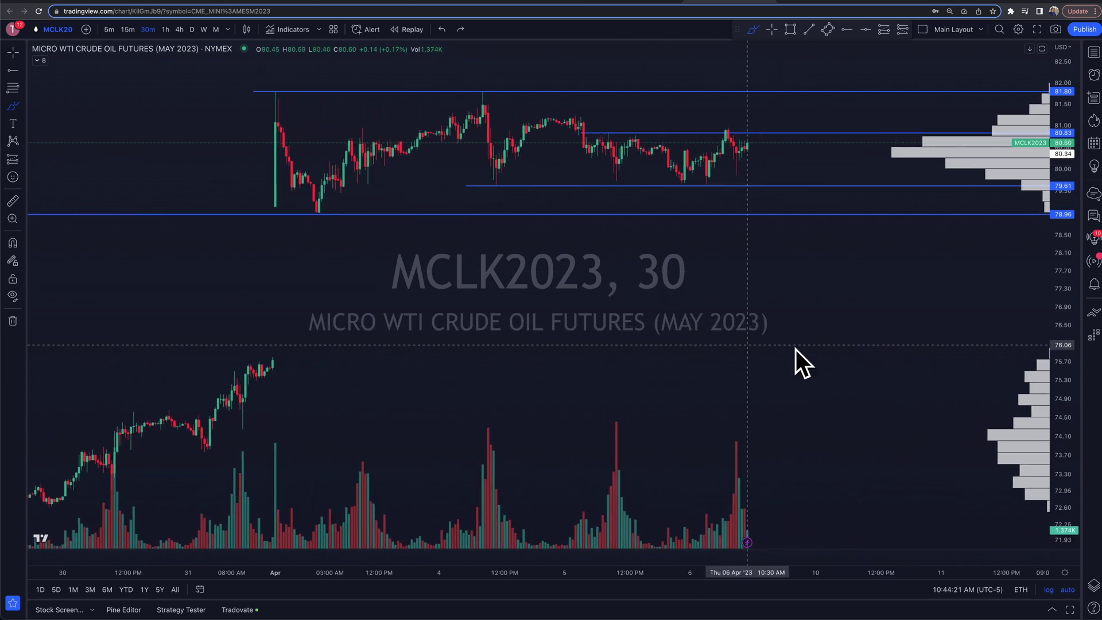
pyautogui.scroll(1, 716, 287)
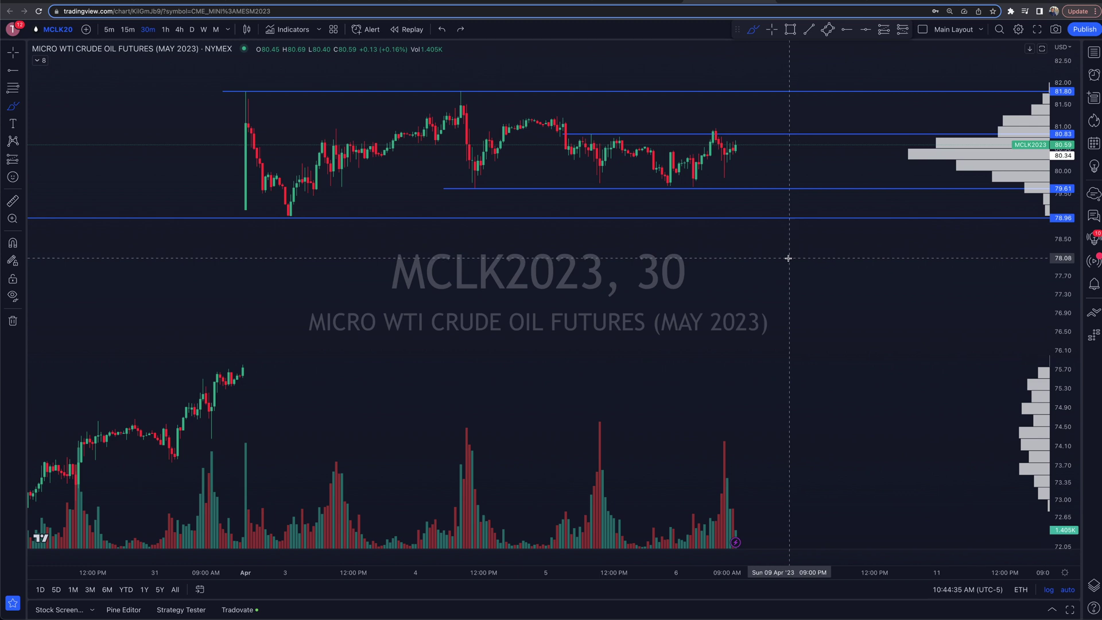
pyautogui.click(1093, 334)
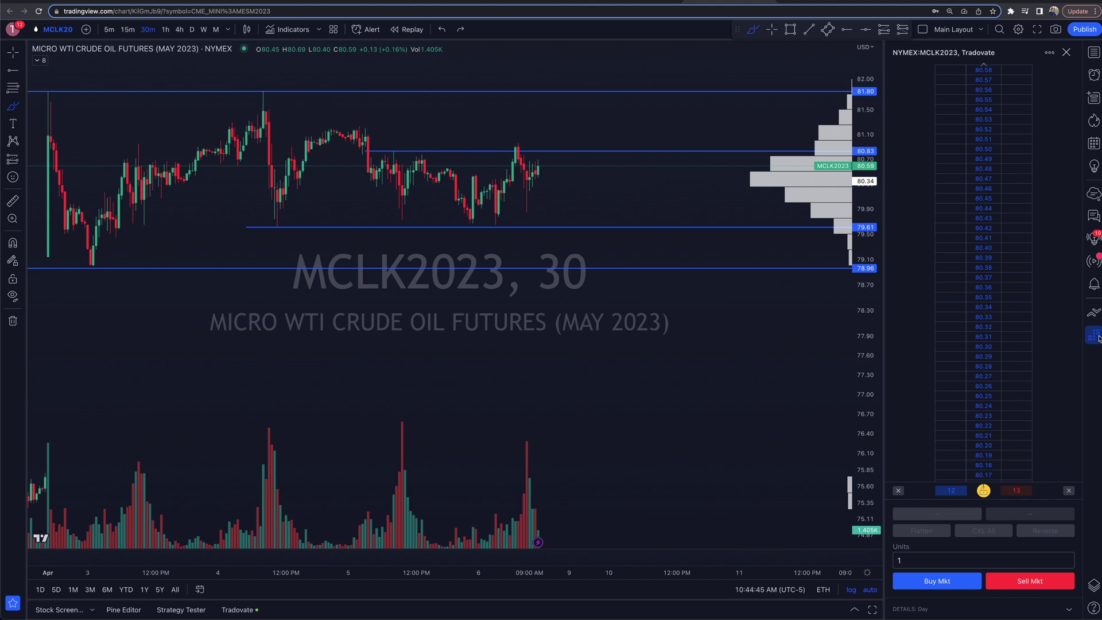
pyautogui.click(1097, 337)
pyautogui.click(1093, 313)
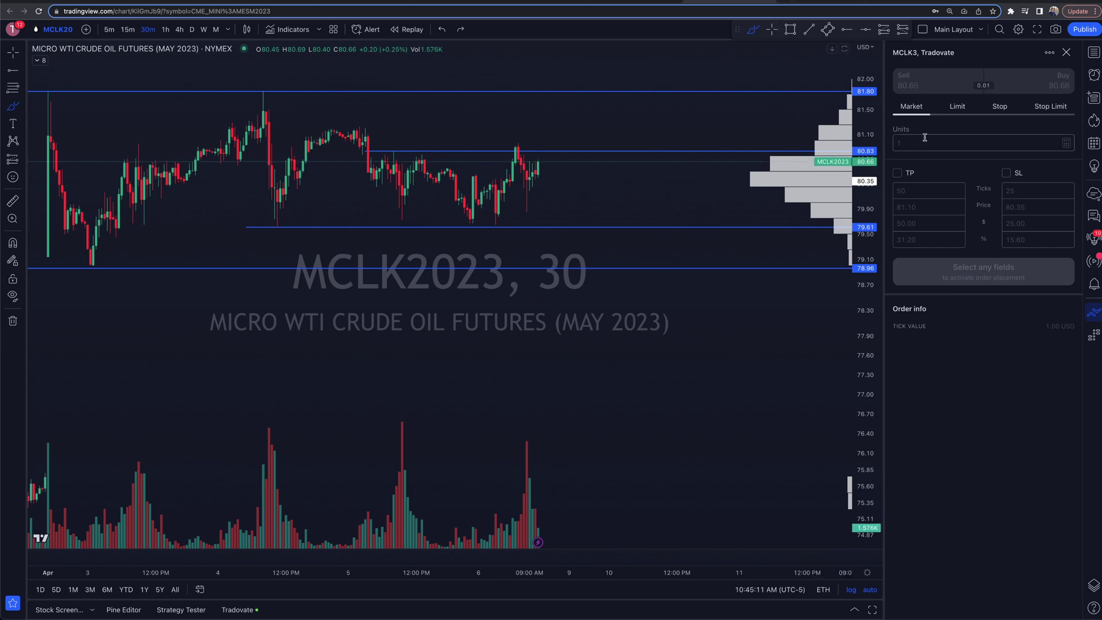
# - Compare the Limit and Stop Limit order types in the order ticket, returning to Limit
pyautogui.click(957, 107)
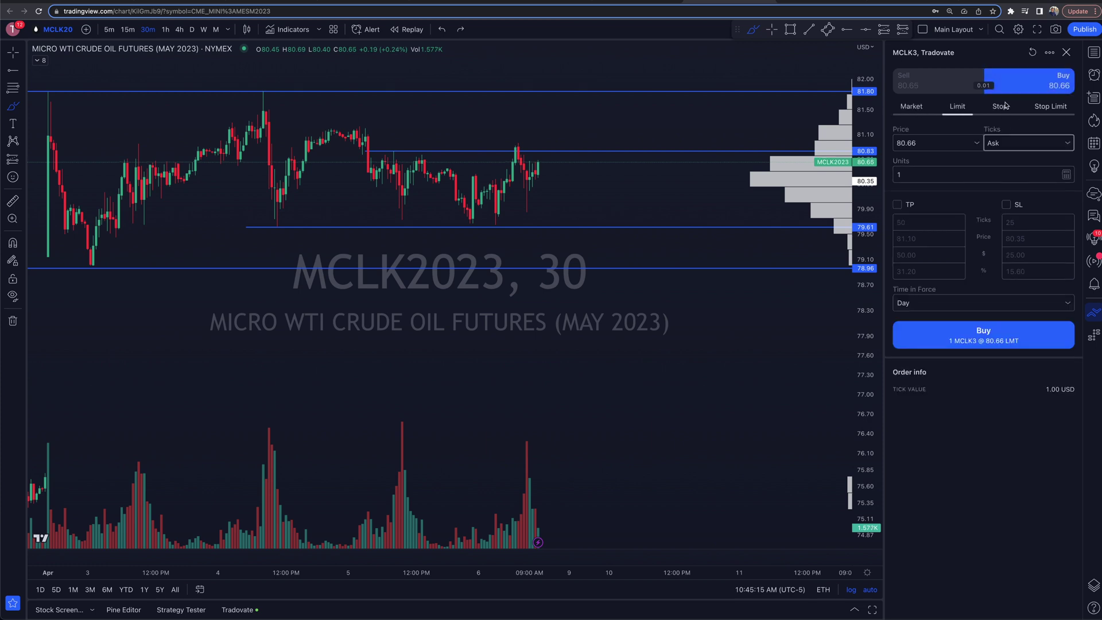
pyautogui.click(1050, 107)
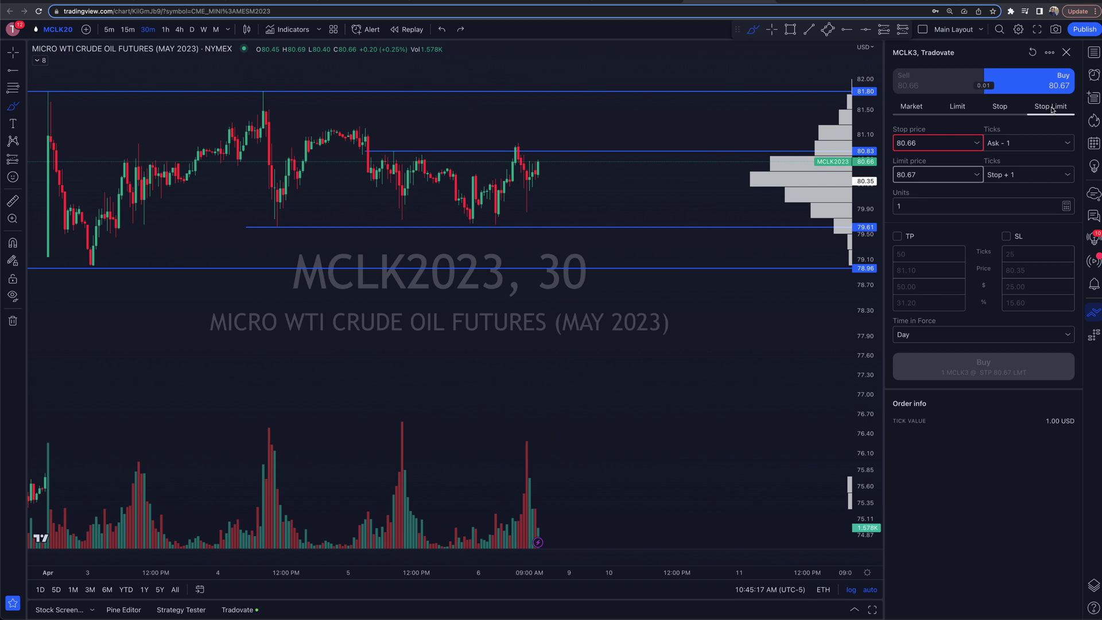
pyautogui.click(957, 106)
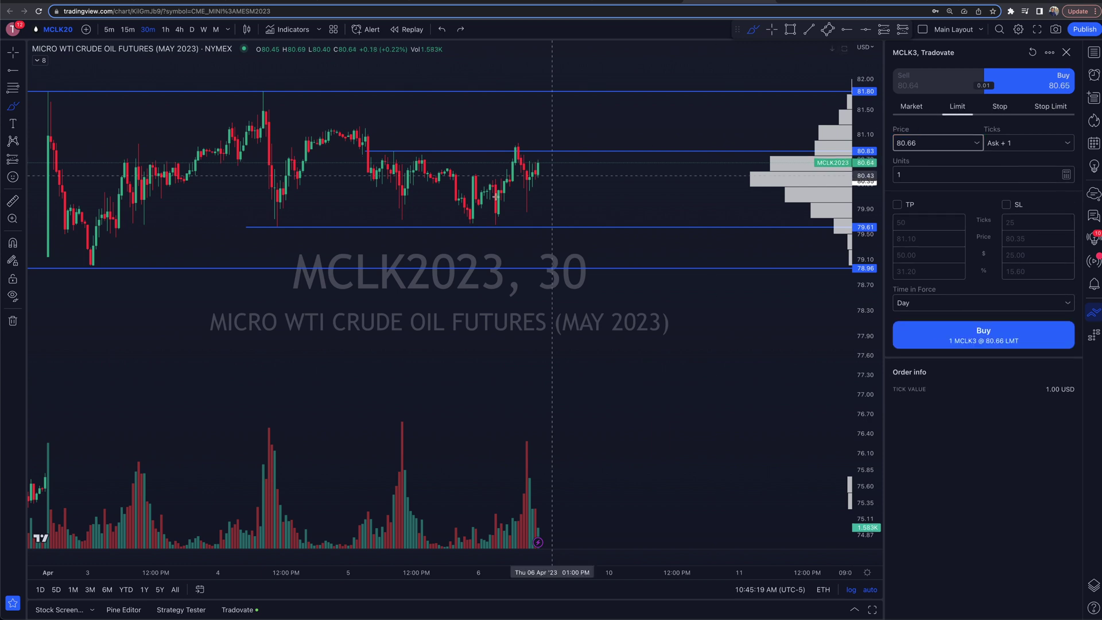
# - Switch the crude oil chart to a 5-minute interval and draw a horizontal ray at about 80.67 along the recent highs
pyautogui.scroll(3, 508, 141)
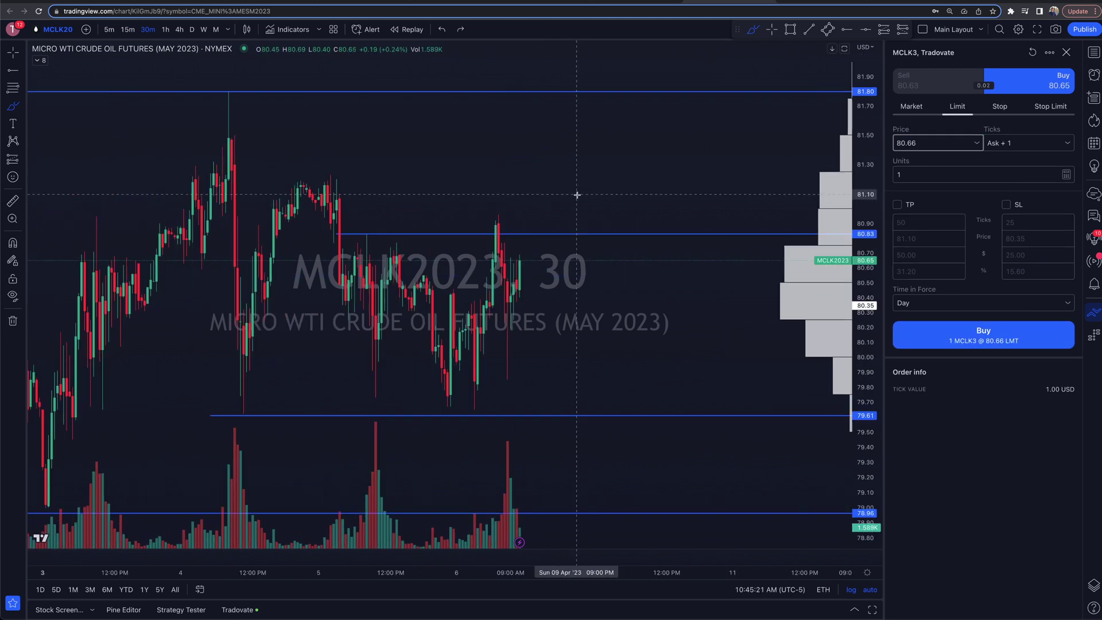
pyautogui.press('5')
pyautogui.press('Return')
pyautogui.scroll(-3, 579, 216)
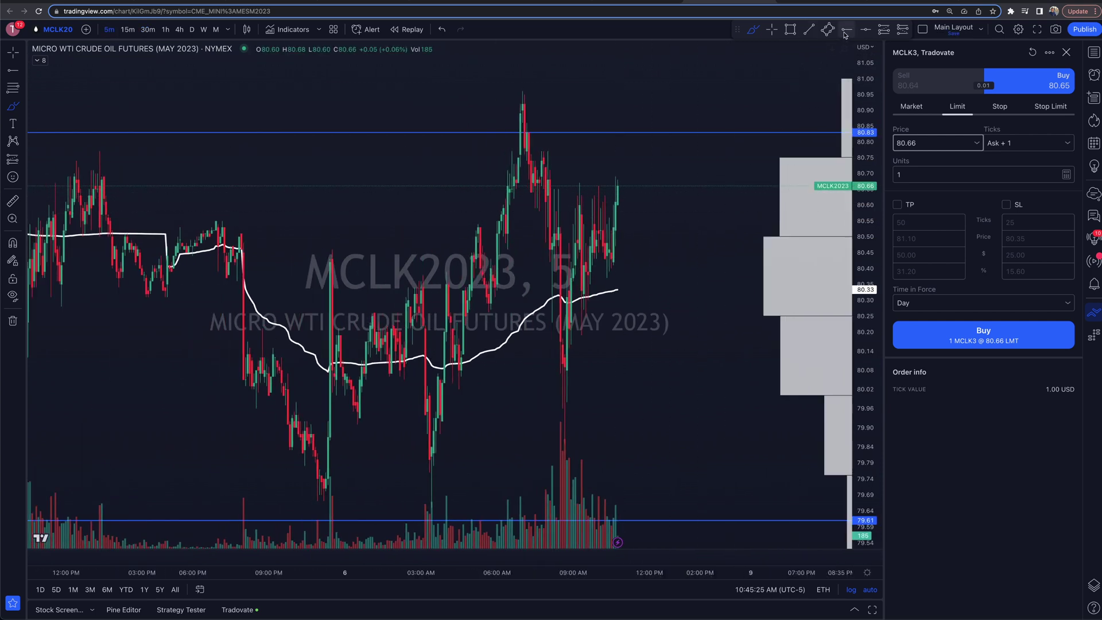
pyautogui.click(845, 30)
pyautogui.click(578, 184)
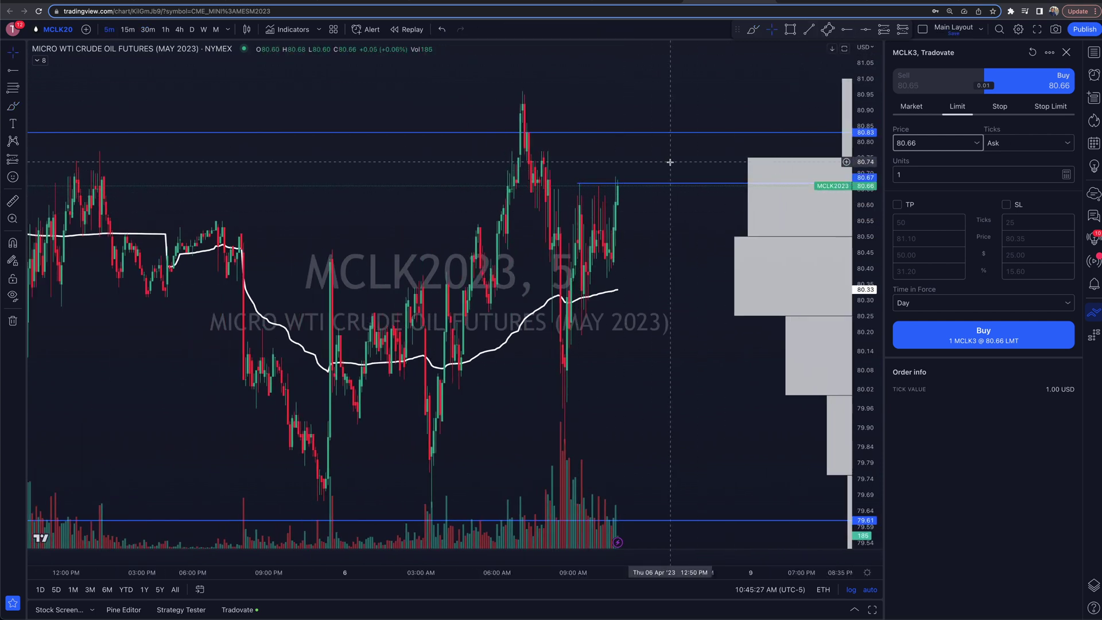
# - Set up a market buy order for 1 unit with a 50-tick take profit and a 25-tick stop loss
pyautogui.scroll(-3, 665, 165)
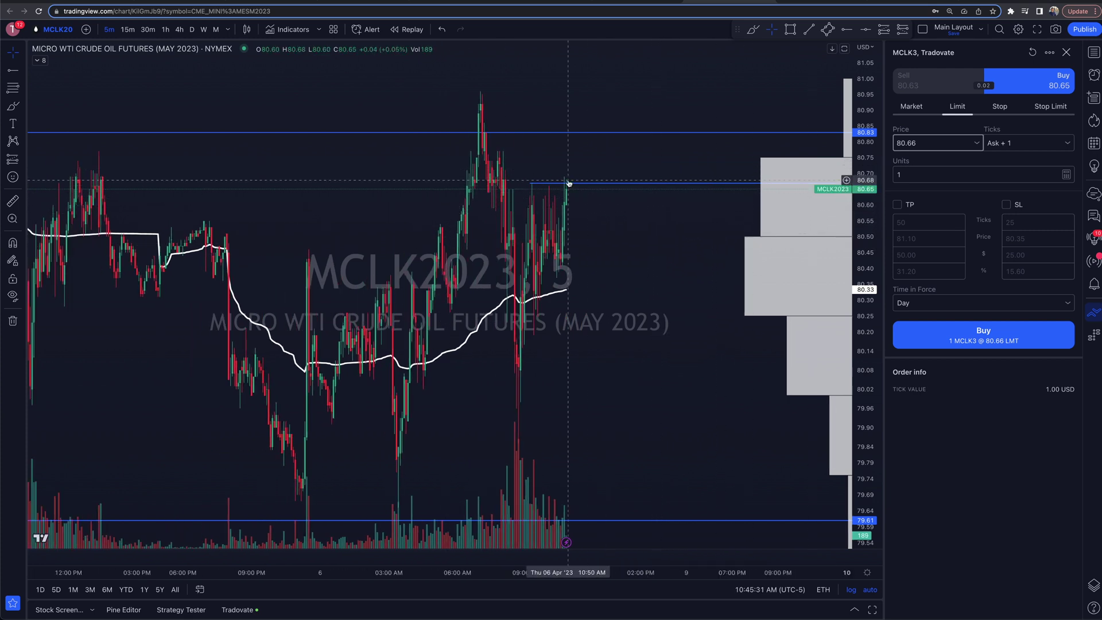
pyautogui.moveTo(861, 327); pyautogui.dragTo(860, 350)
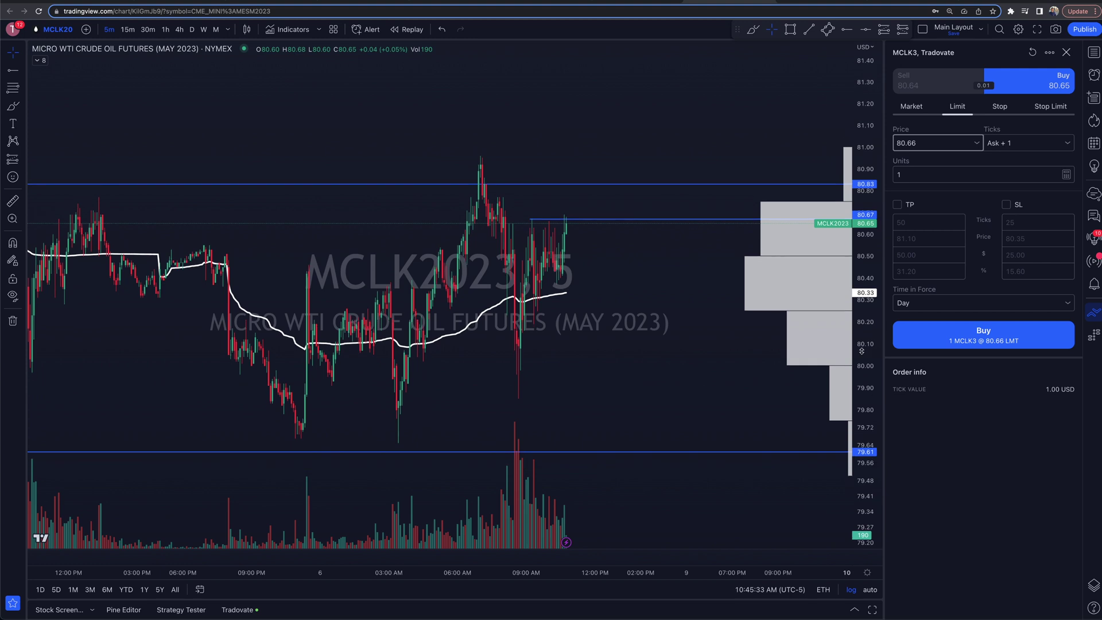
pyautogui.scroll(1, 615, 258)
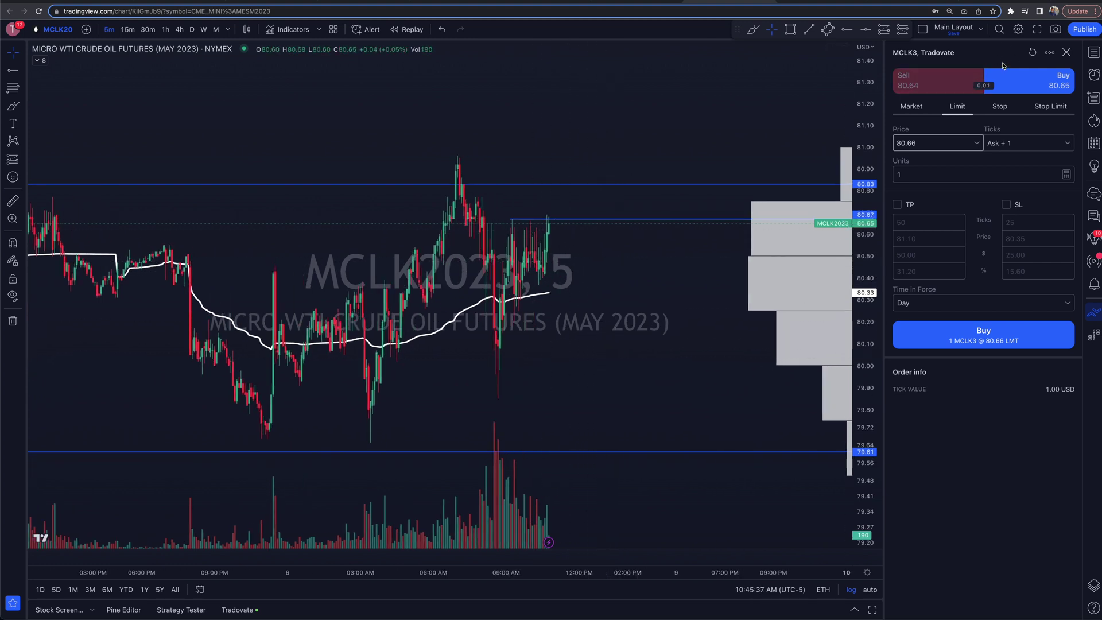
pyautogui.click(918, 109)
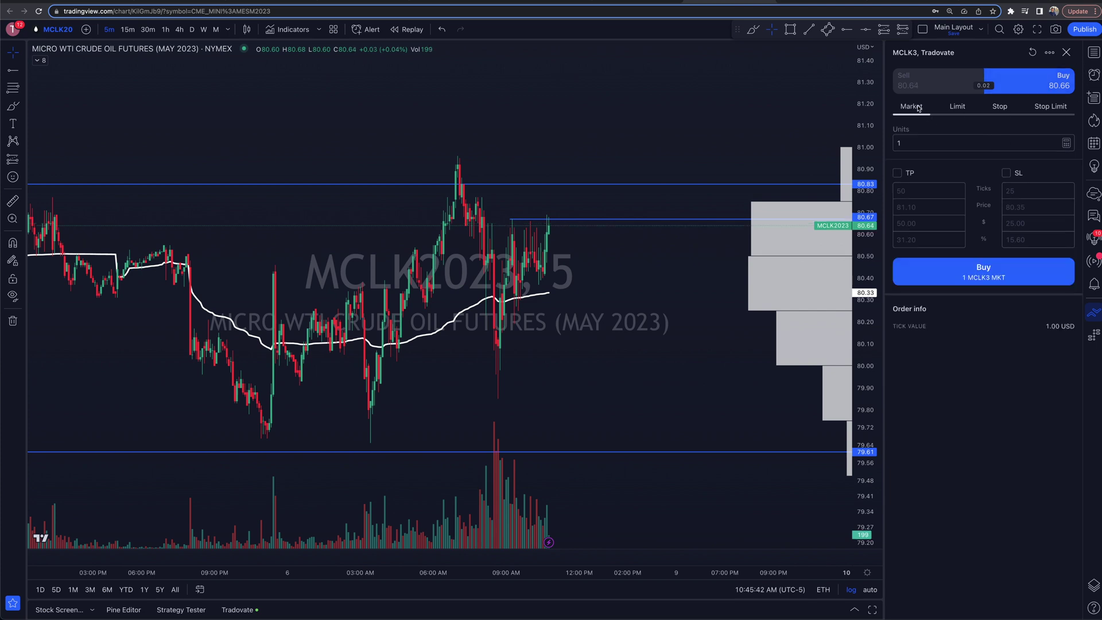
pyautogui.click(910, 142)
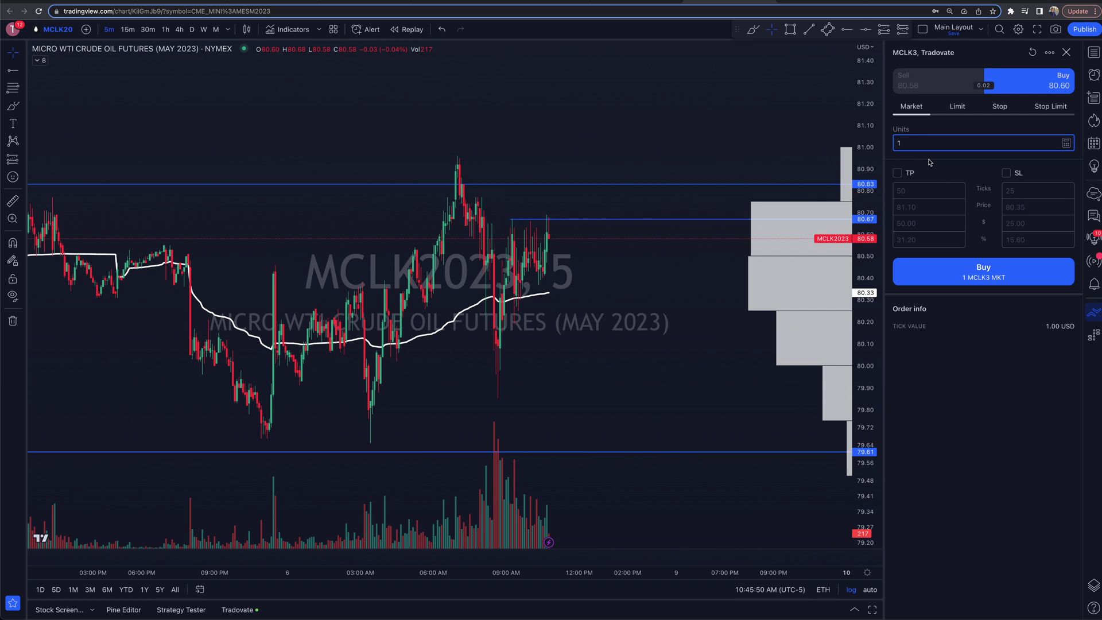
pyautogui.click(898, 173)
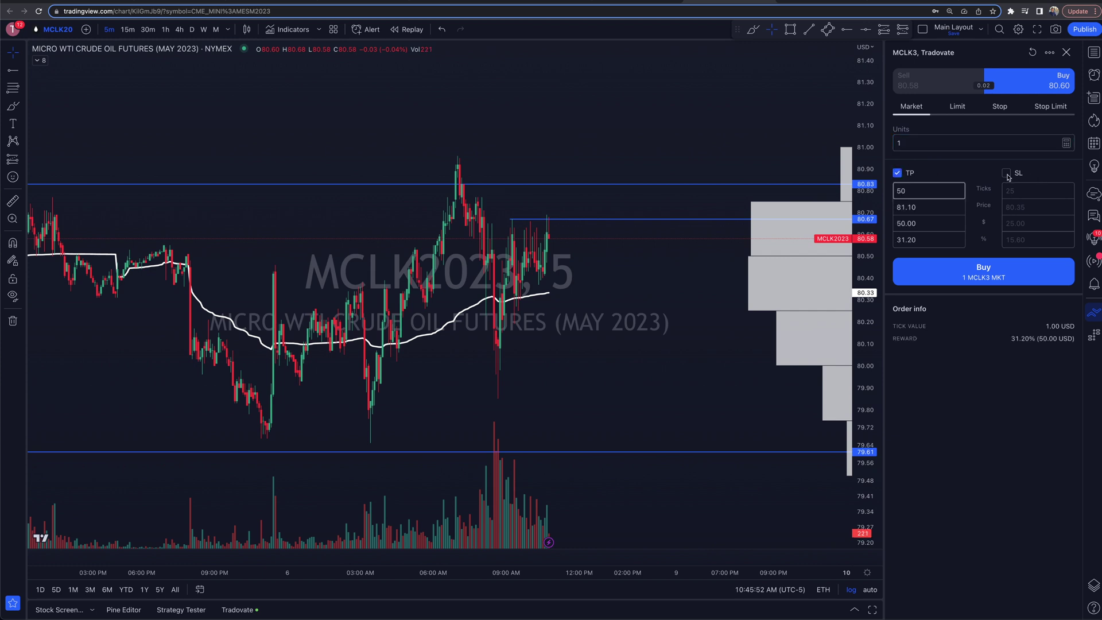
pyautogui.click(1006, 173)
pyautogui.click(919, 190)
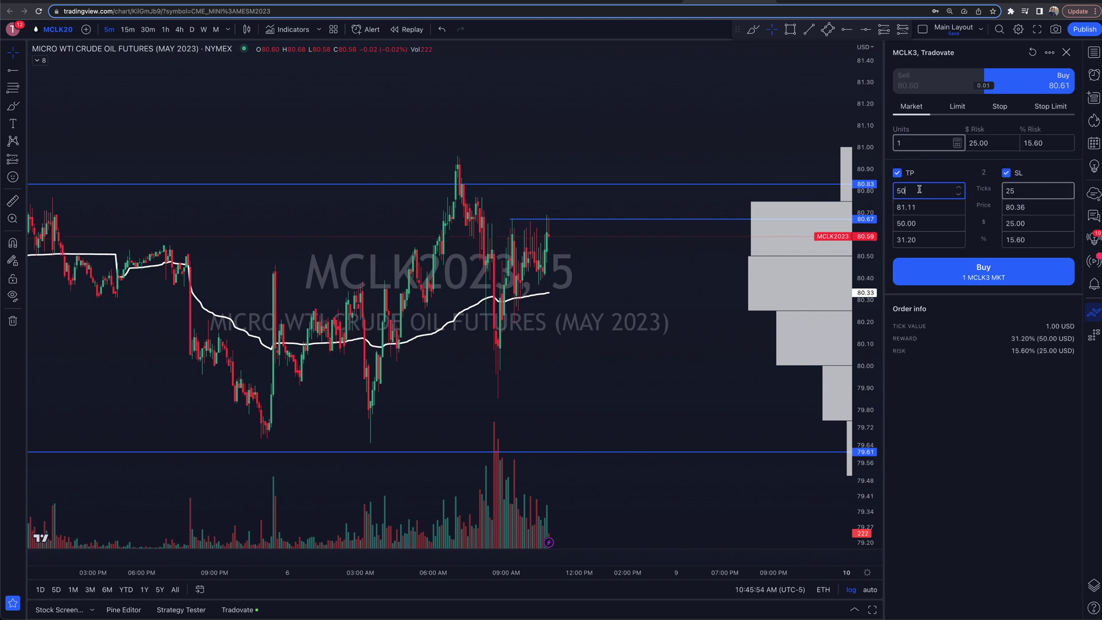
pyautogui.click(1037, 192)
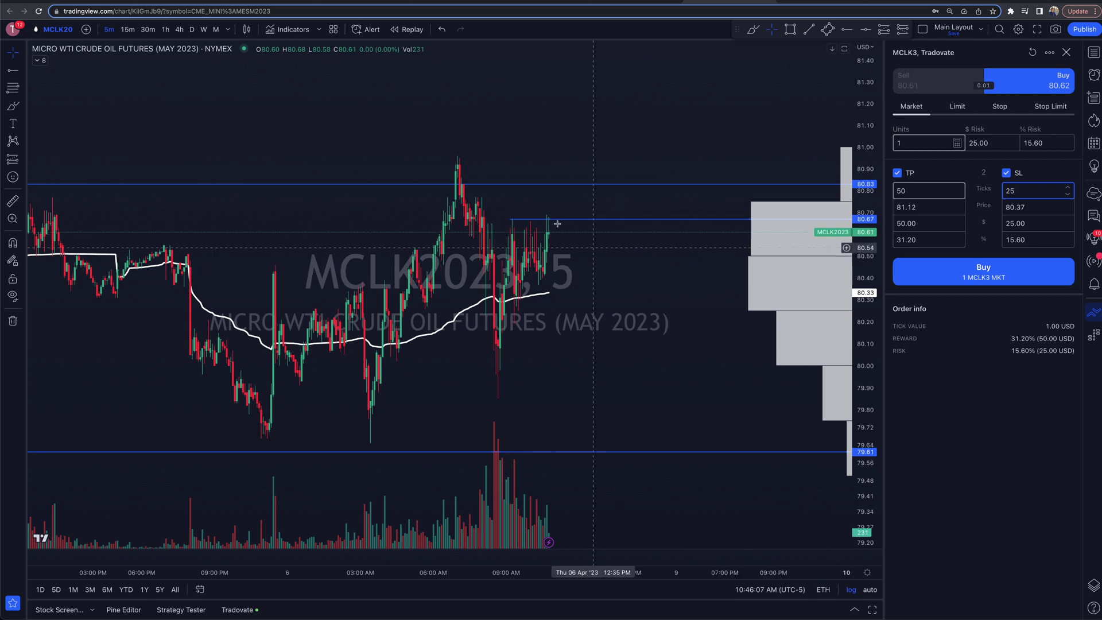
# - Submit the market buy order for 1 MCLK3 with its take profit and stop loss attached
pyautogui.scroll(2, 552, 217)
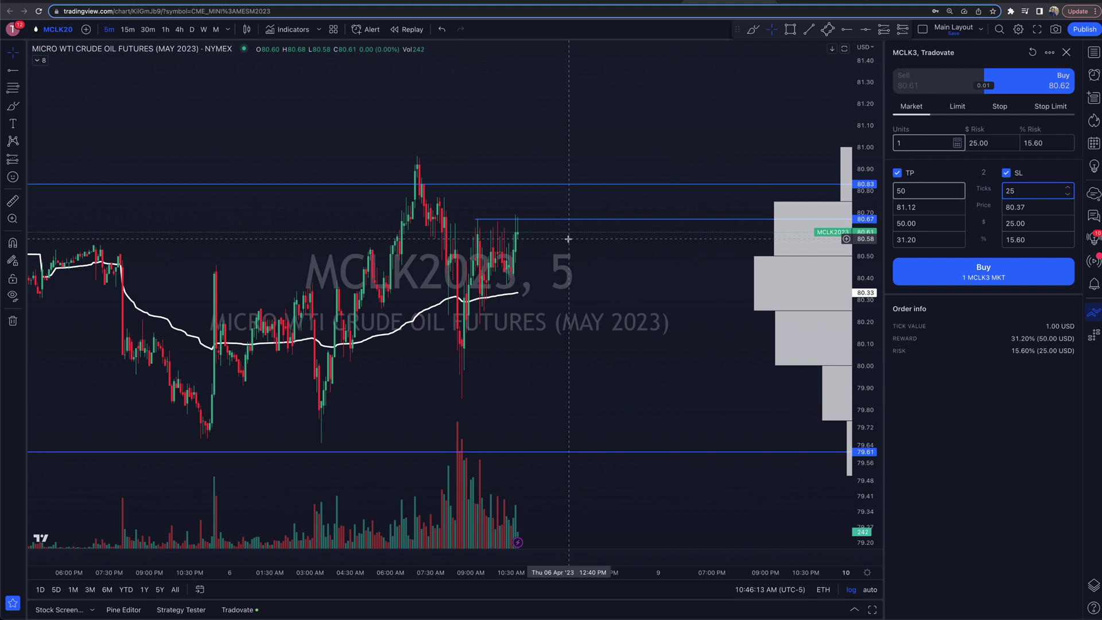
pyautogui.scroll(-1, 631, 275)
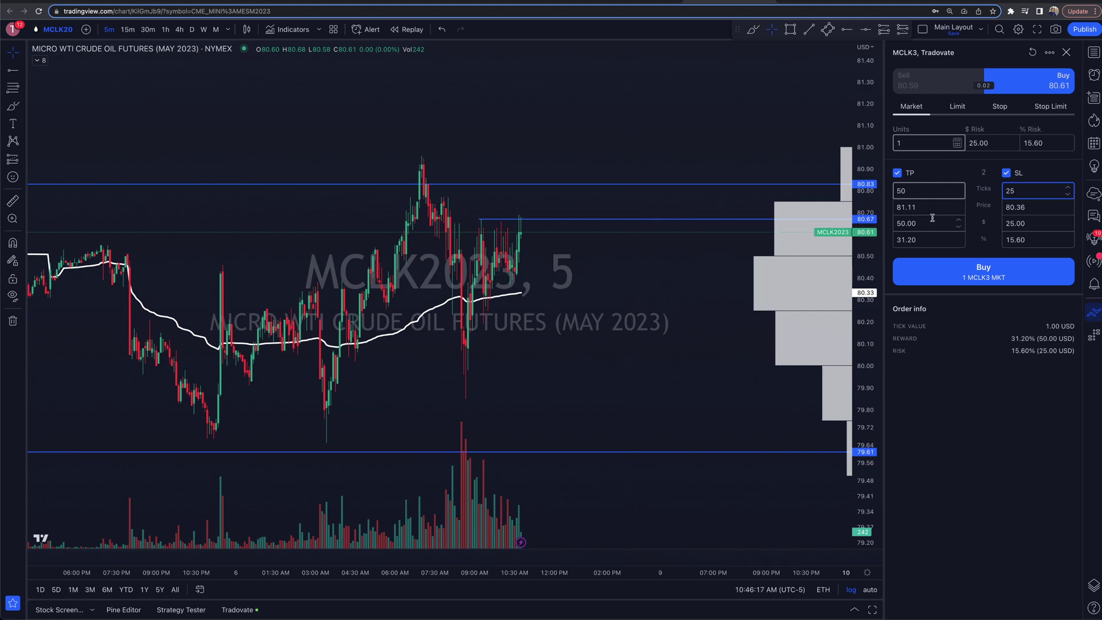
pyautogui.click(969, 267)
pyautogui.click(975, 272)
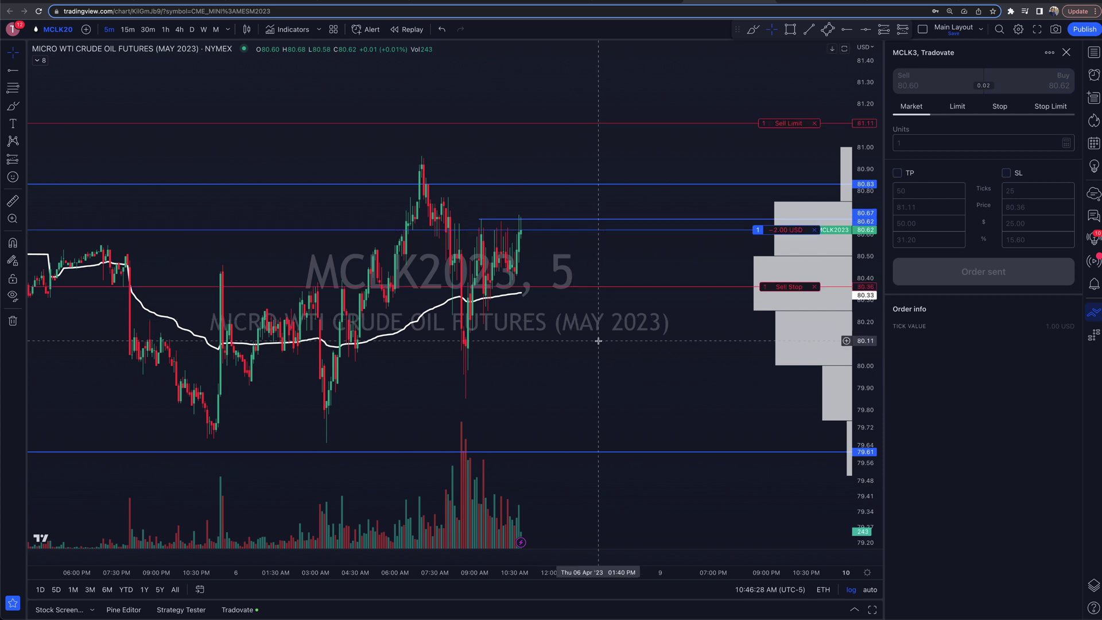
# - Adjust the open position's exit orders on the chart, moving the sell stop to 80.35 and the sell limit to 81.07
pyautogui.hscroll(3, 635, 302)
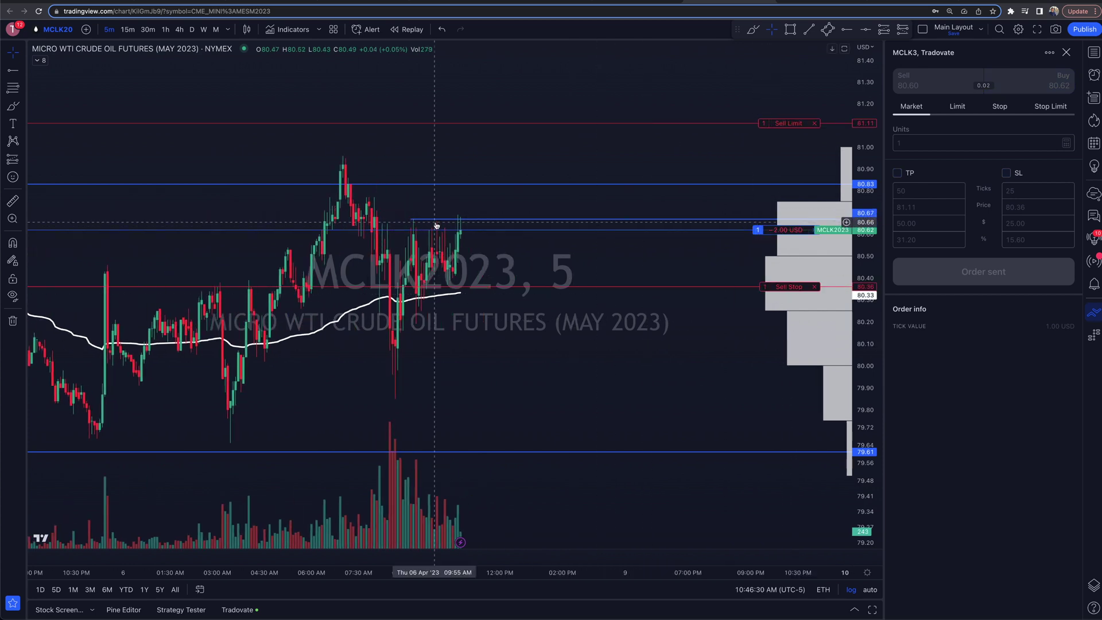
pyautogui.scroll(2, 499, 260)
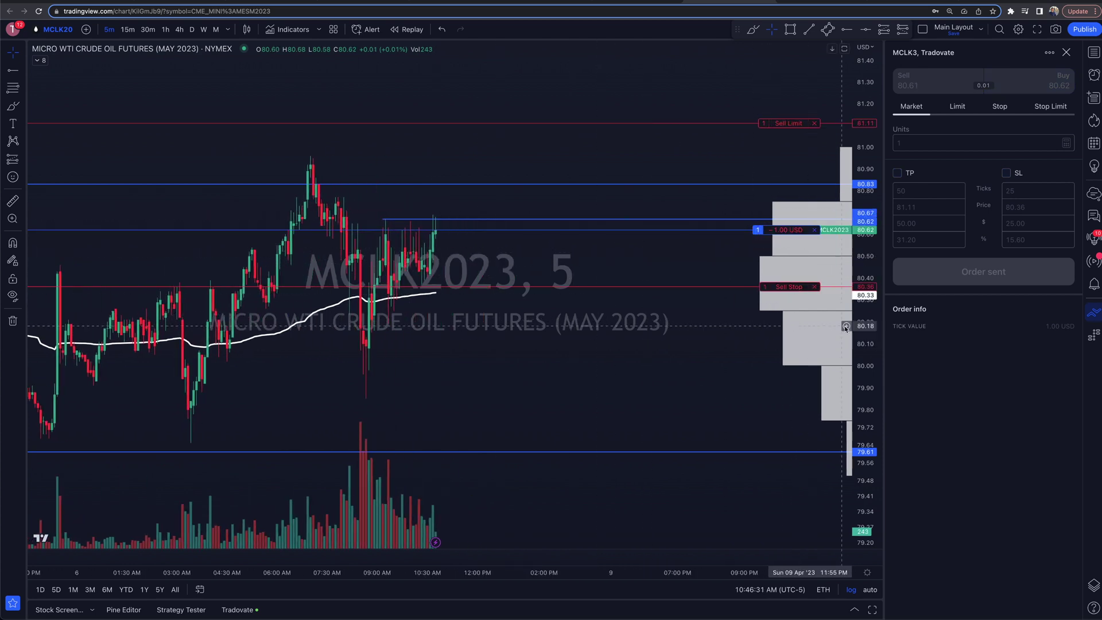
pyautogui.moveTo(777, 289); pyautogui.dragTo(790, 290)
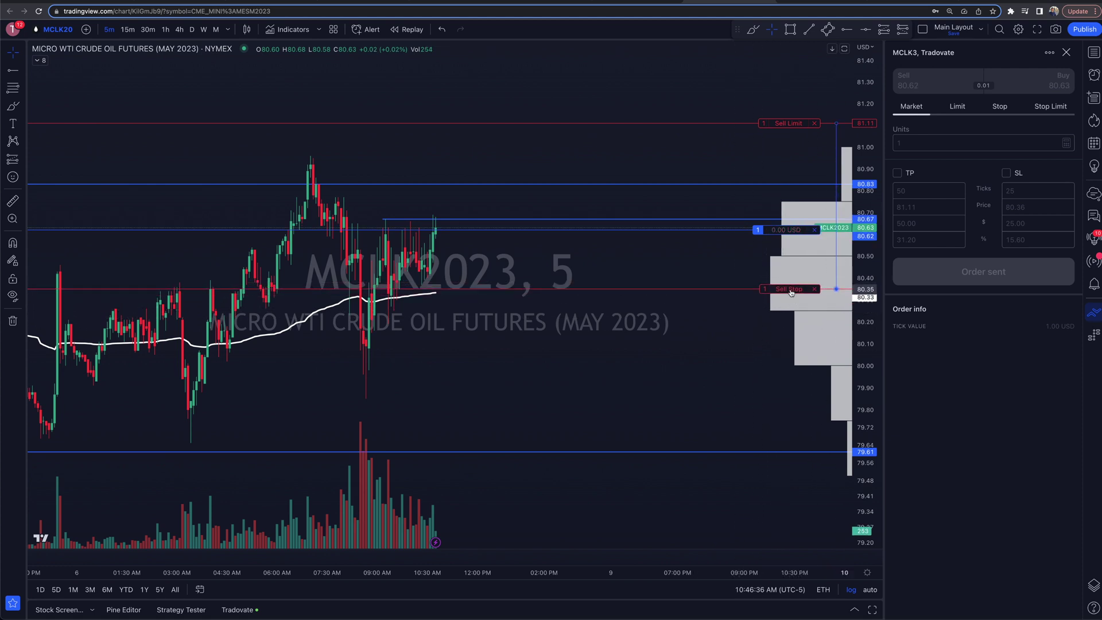
pyautogui.moveTo(787, 123)
pyautogui.mouseDown()
pyautogui.moveTo(785, 157)
pyautogui.moveTo(782, 134)
pyautogui.mouseUp()
# - Lower the position's sell limit take-profit order to about 80.79, just under the 80.83 line
pyautogui.scroll(-3, 570, 313)
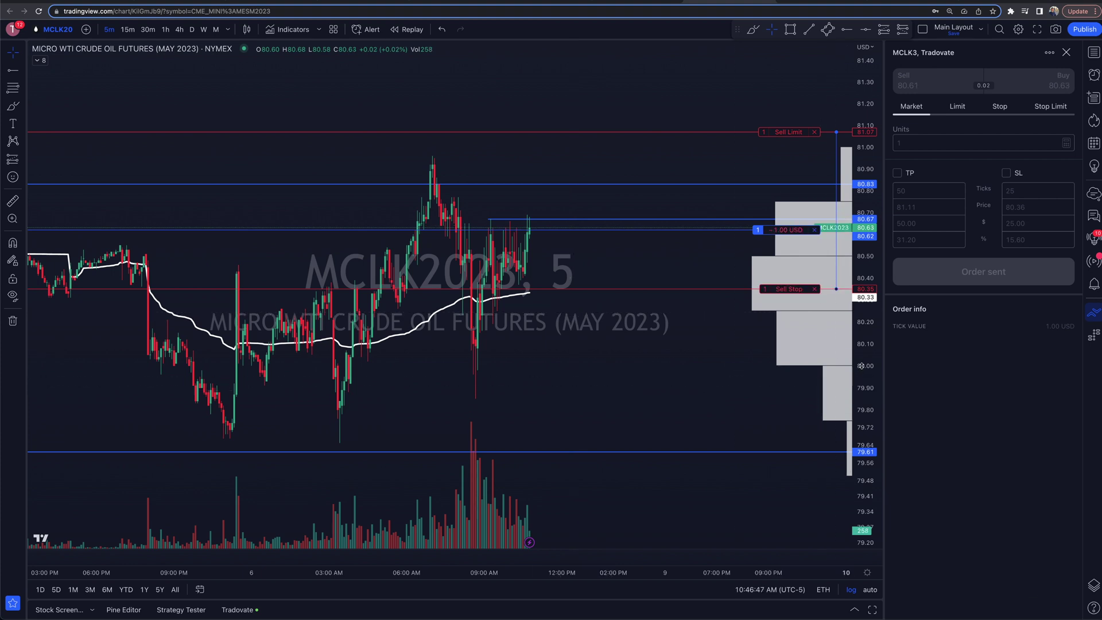
pyautogui.scroll(-3, 631, 261)
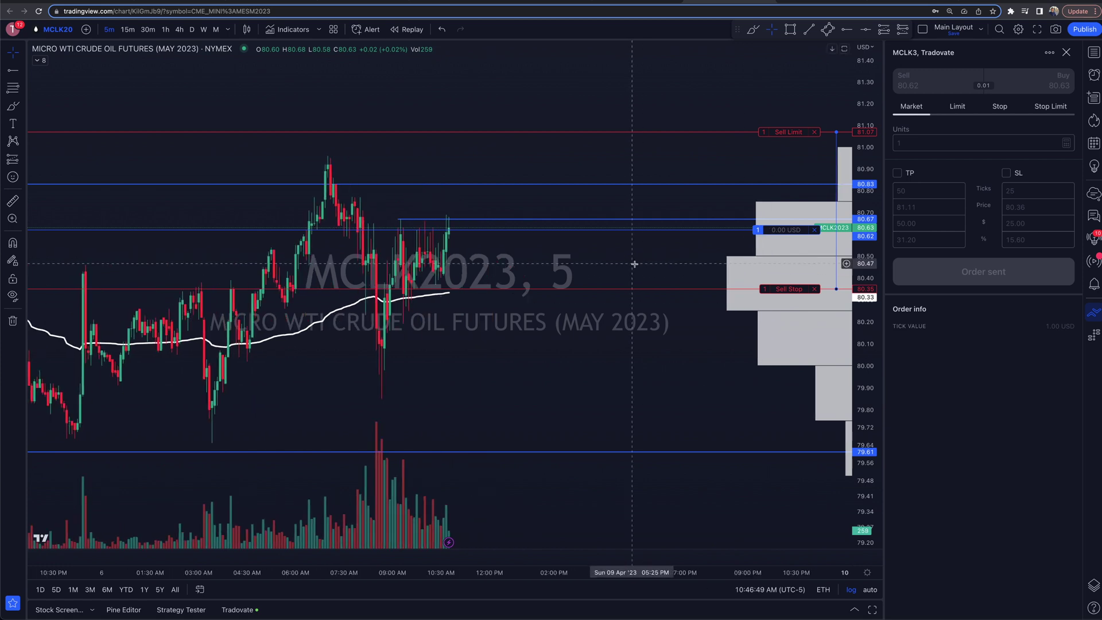
pyautogui.moveTo(866, 366); pyautogui.dragTo(865, 330)
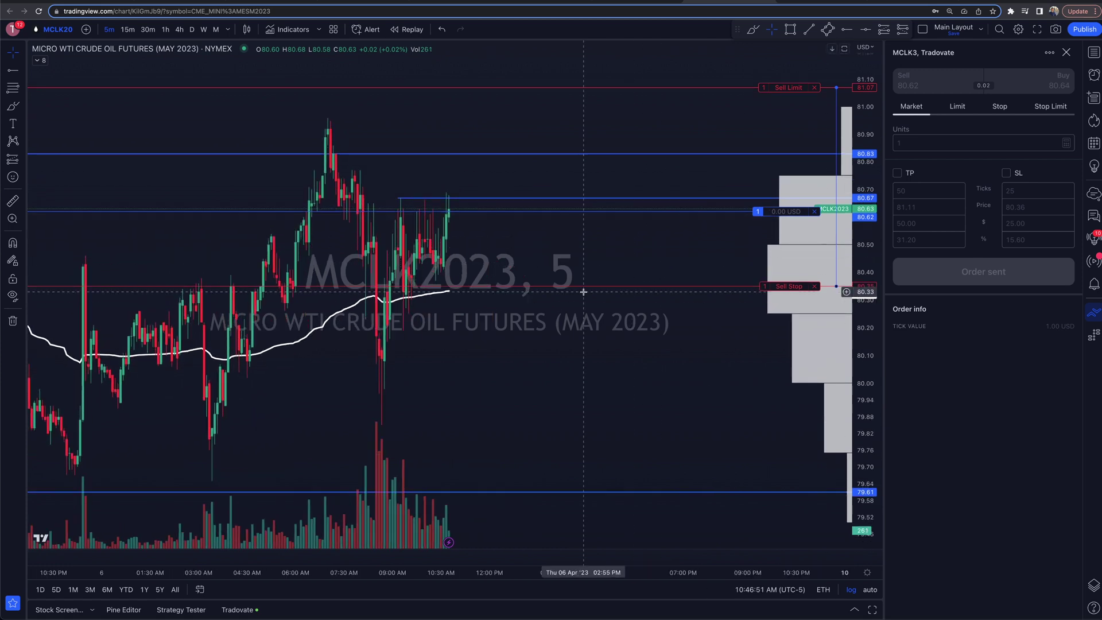
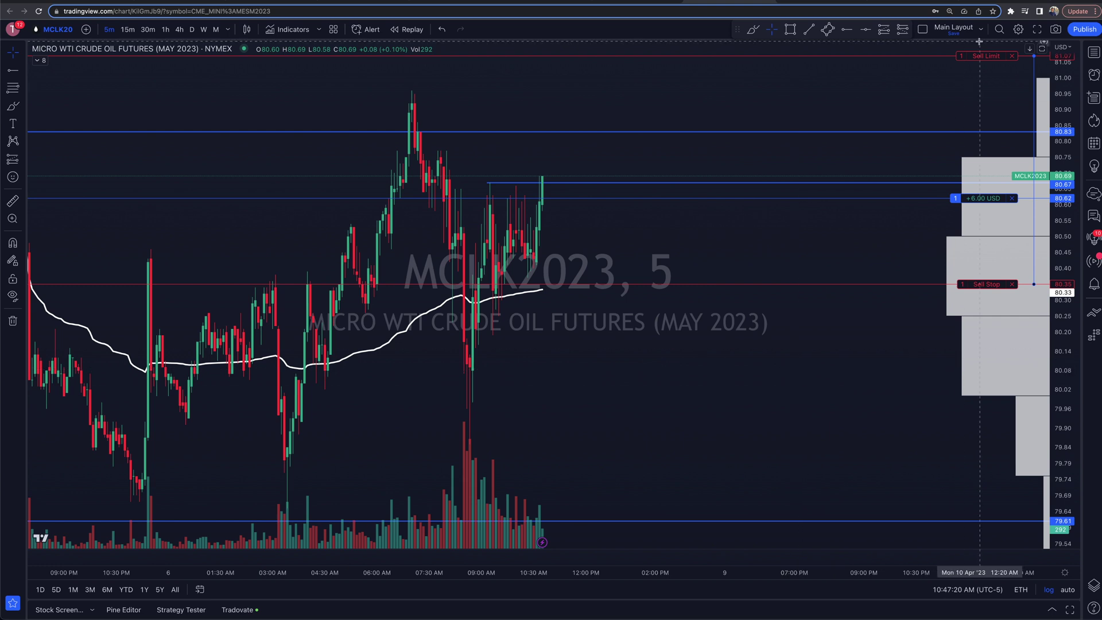
pyautogui.moveTo(976, 55); pyautogui.dragTo(968, 148)
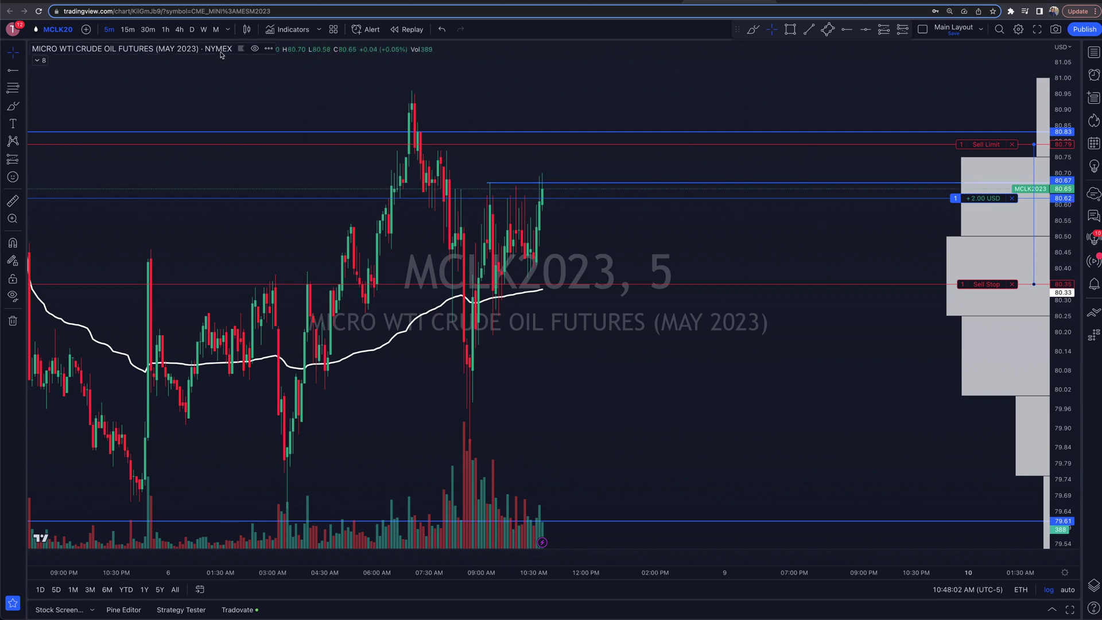
# - Examine crude oil's wider price history on an auto-scaled 1-hour chart and over the 5-day range
pyautogui.click(169, 29)
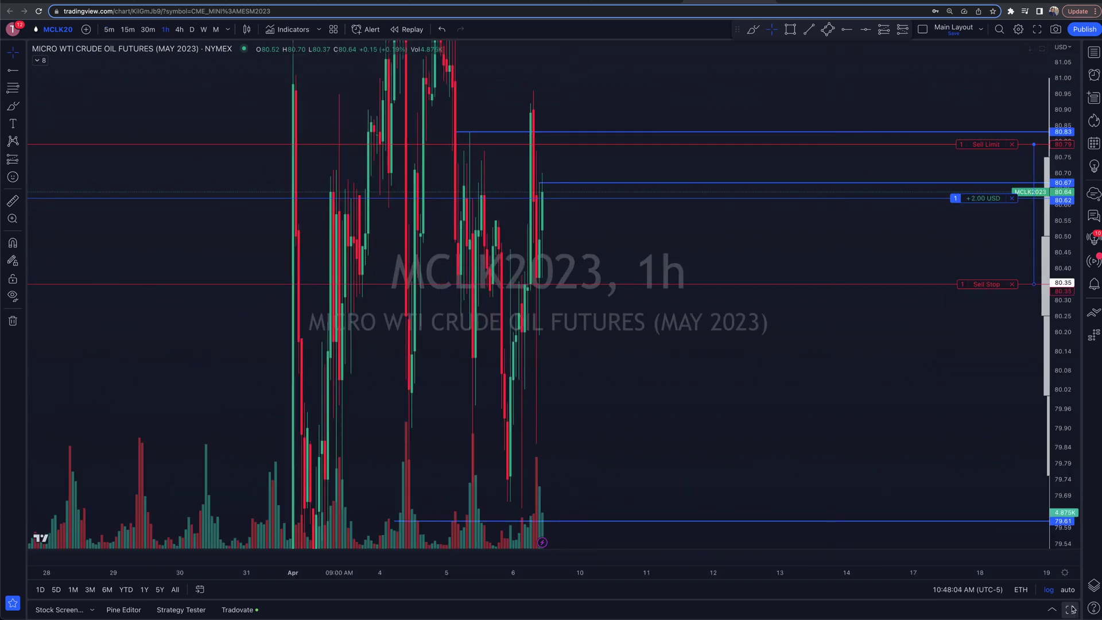
pyautogui.click(1067, 590)
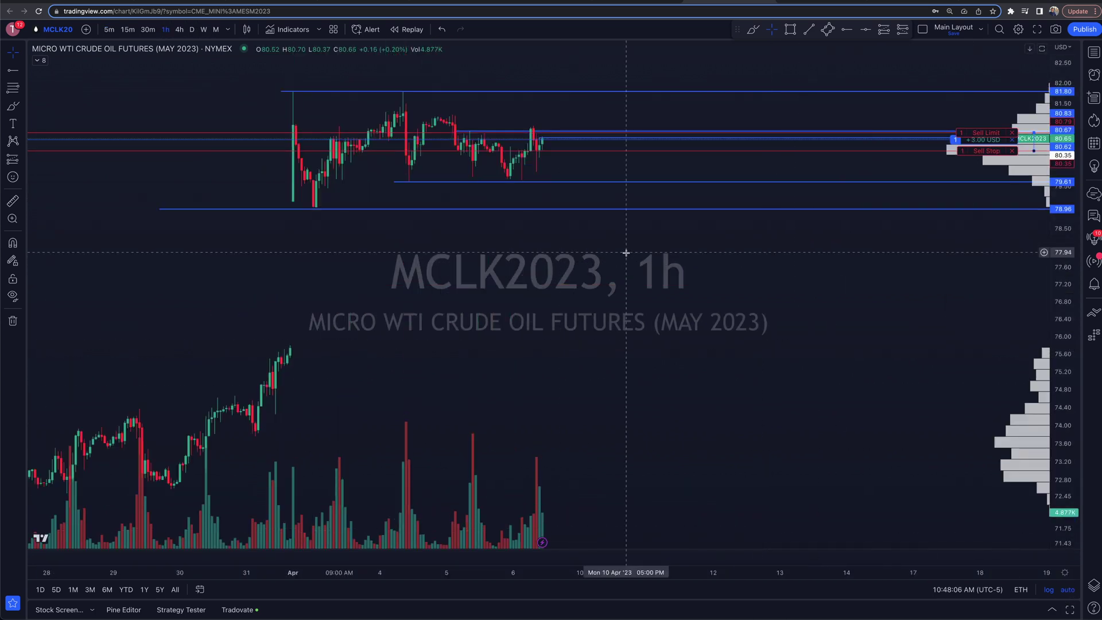
pyautogui.scroll(2, 625, 252)
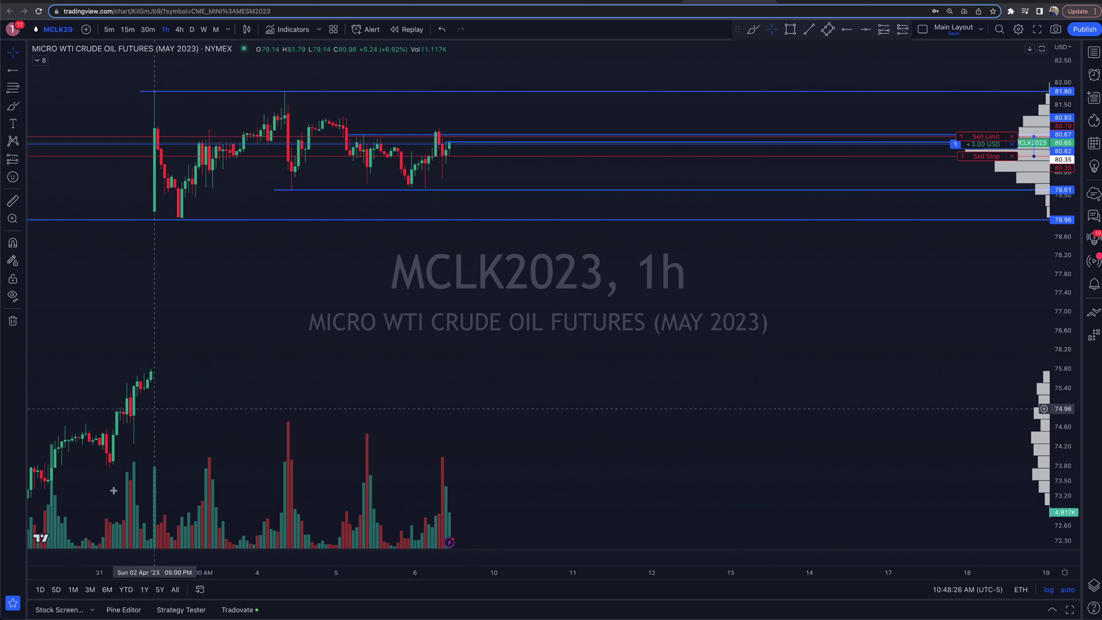
pyautogui.click(56, 589)
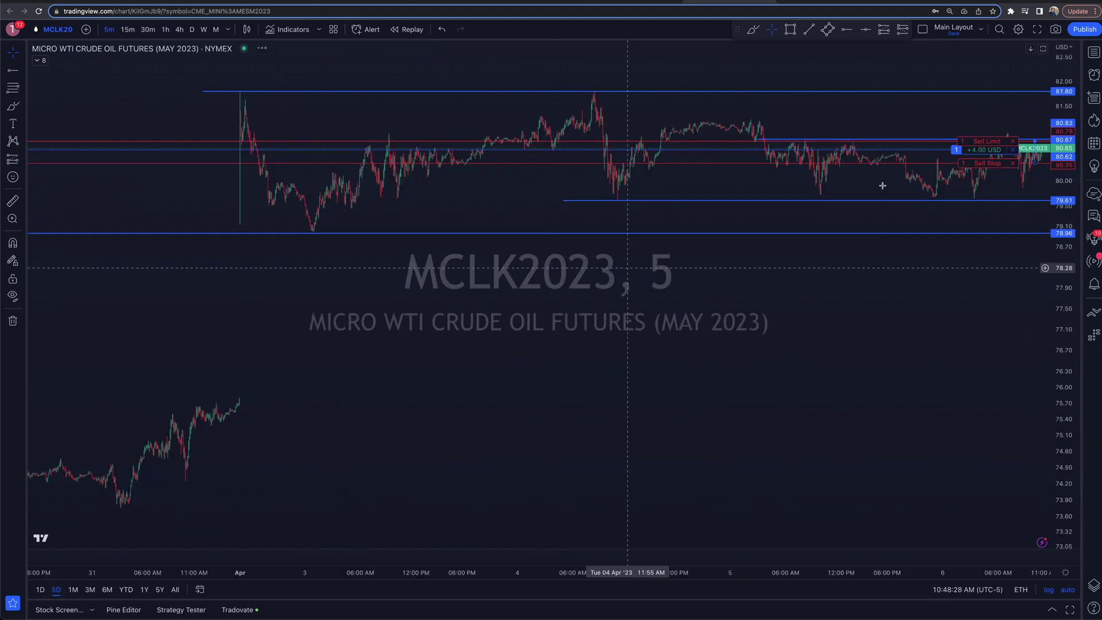
pyautogui.scroll(5, 880, 186)
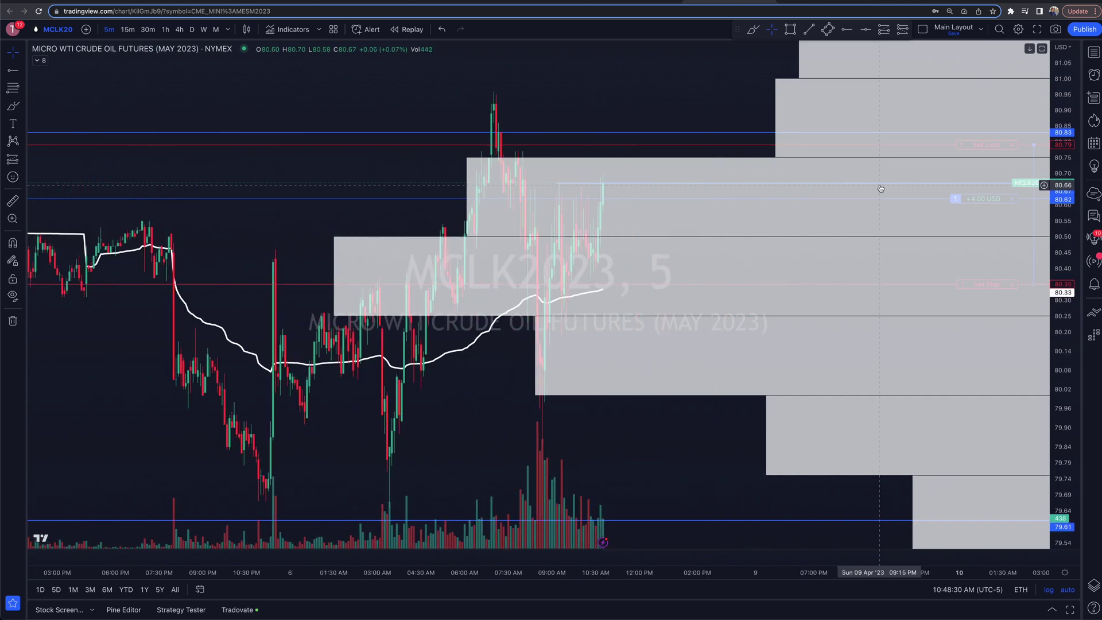
# - Lower the sell limit take-profit order to about 80.68, just above the 80.67 line
pyautogui.scroll(2, 668, 192)
pyautogui.moveTo(979, 146); pyautogui.dragTo(979, 180)
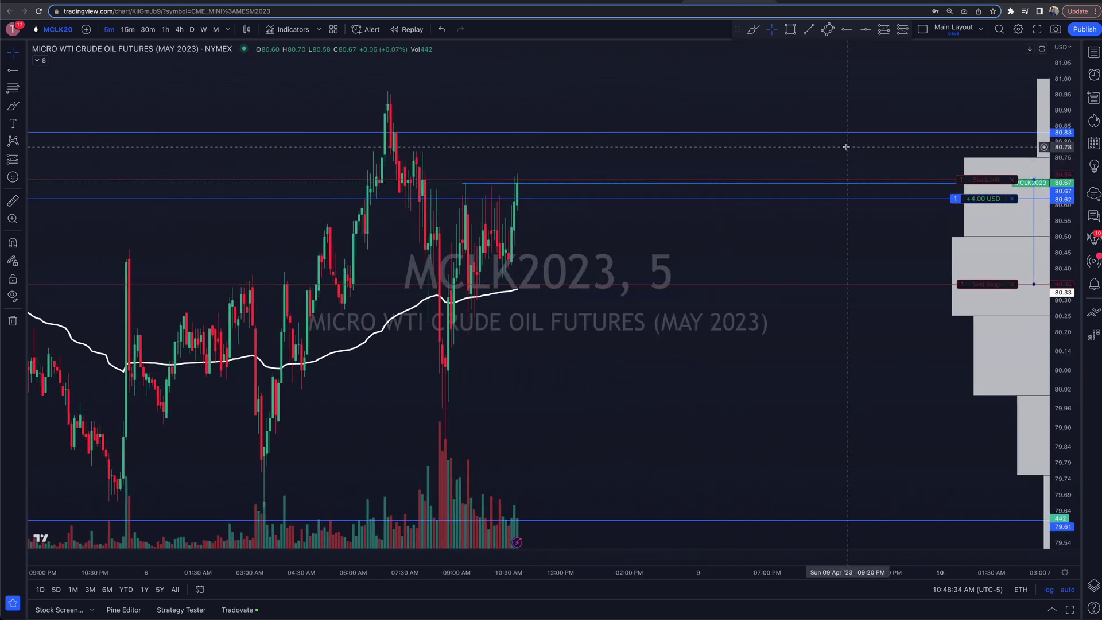
pyautogui.scroll(1, 797, 258)
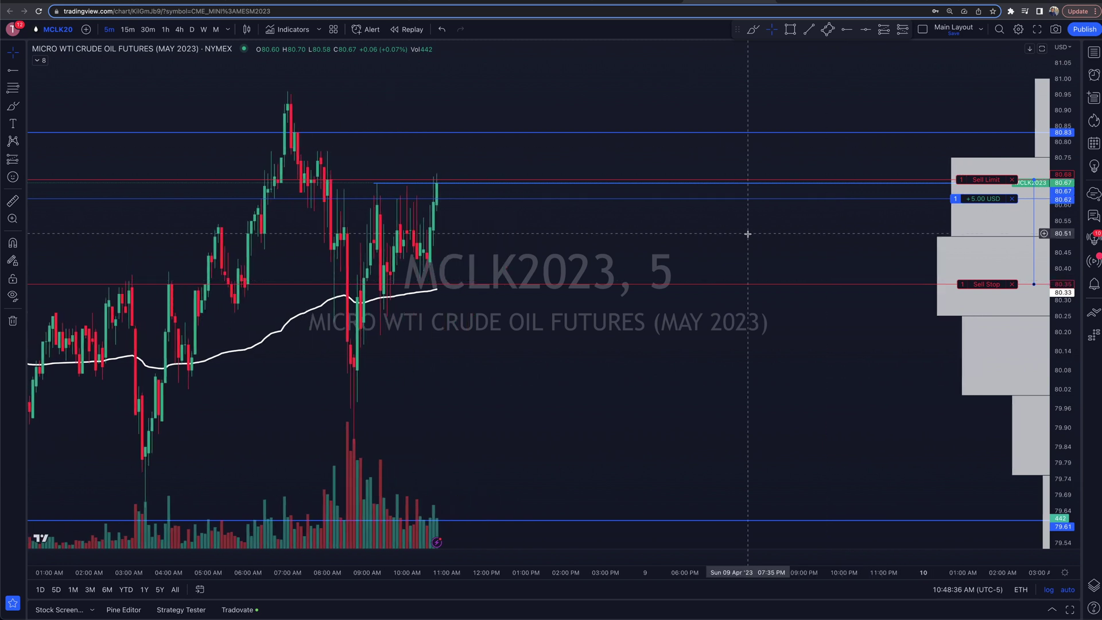
pyautogui.scroll(1, 747, 233)
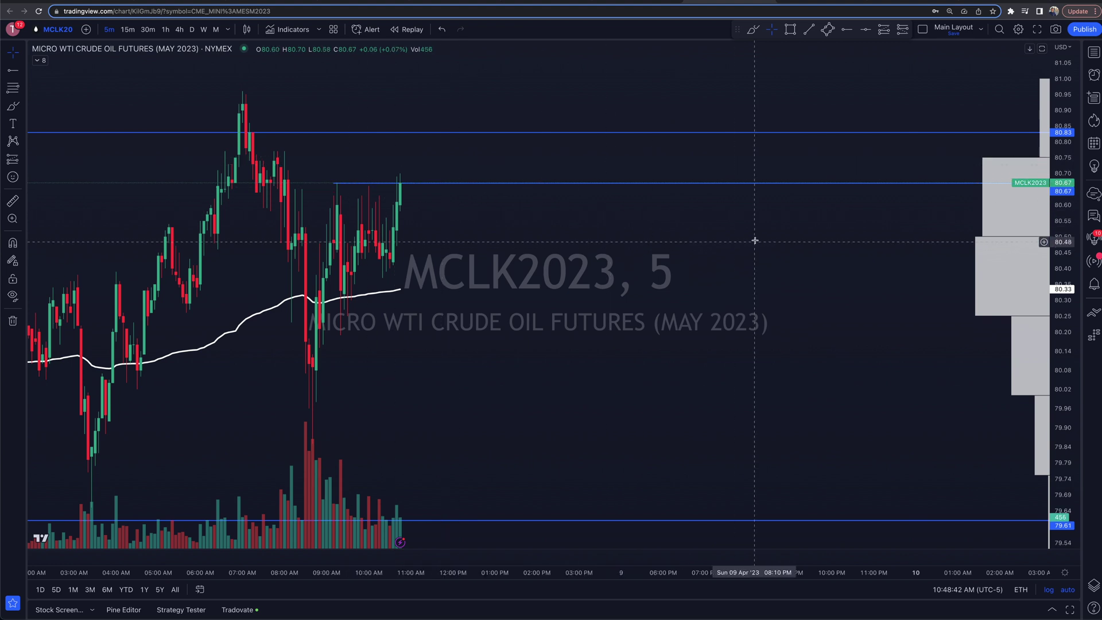
# - Open the MCLK3 order ticket and set up a stop buy order for 1 unit at 80.85
pyautogui.scroll(-1, 754, 240)
pyautogui.scroll(-1, 756, 239)
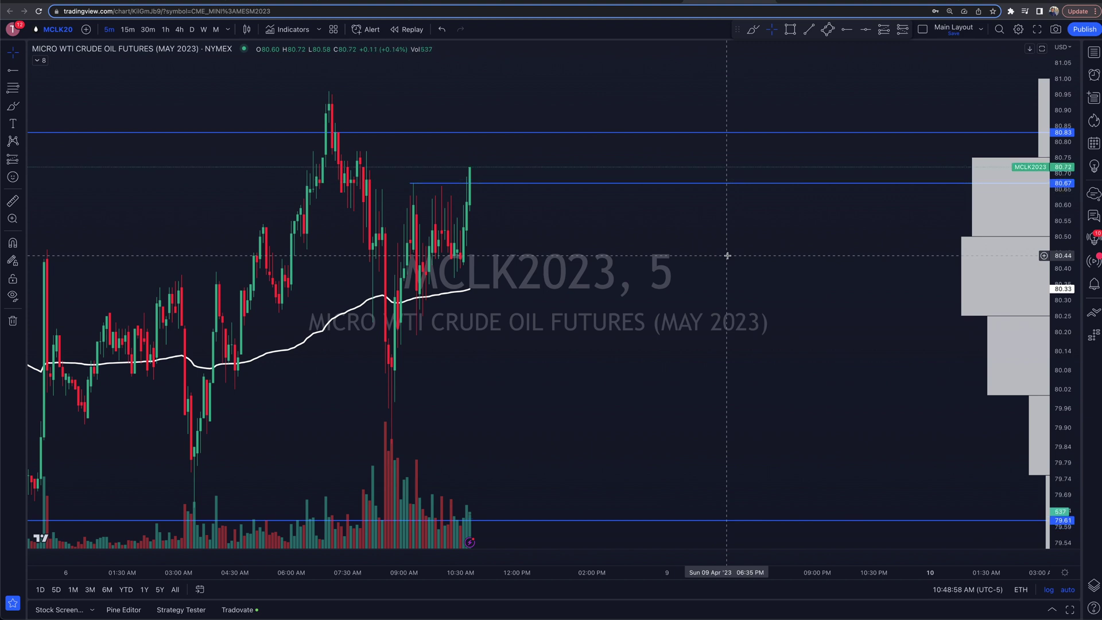
pyautogui.scroll(-3, 860, 269)
pyautogui.click(1094, 312)
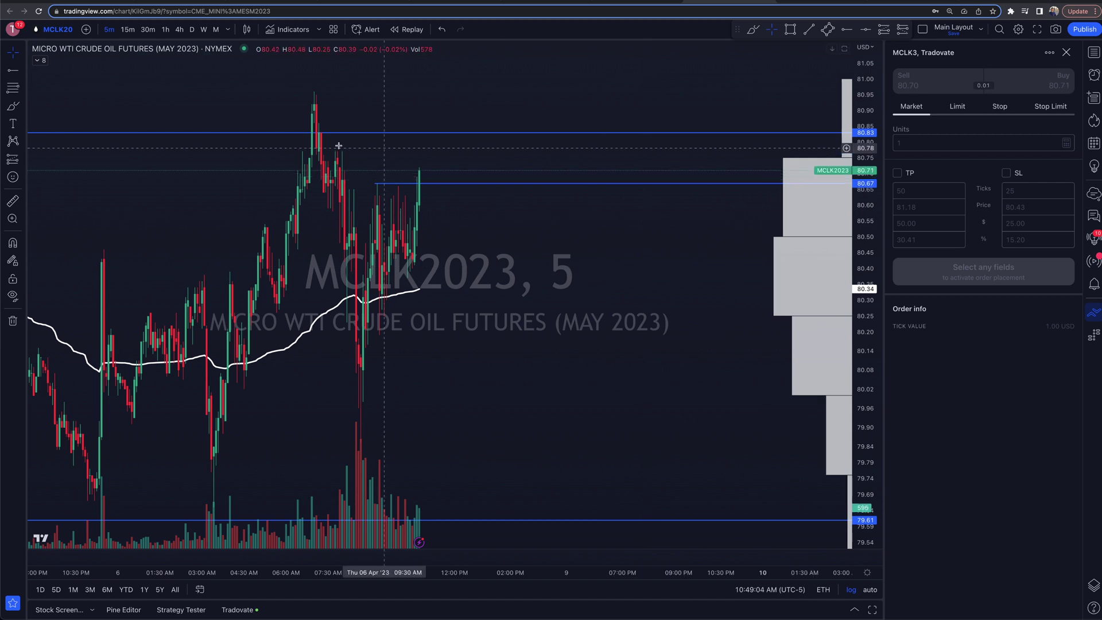
pyautogui.click(999, 106)
pyautogui.click(1030, 83)
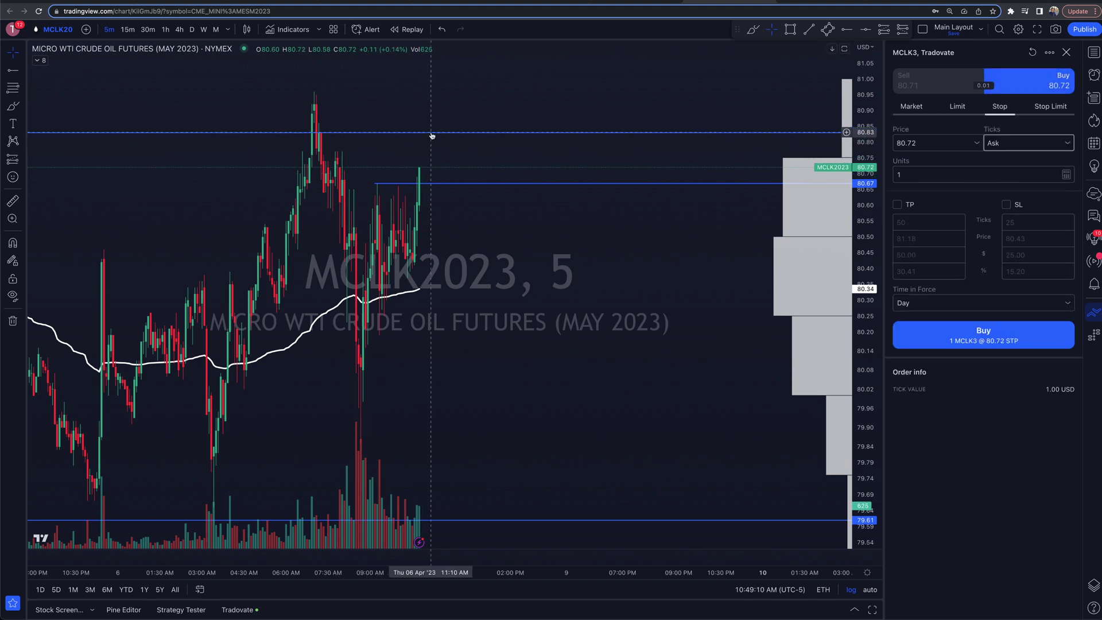
pyautogui.click(966, 140)
pyautogui.press('BackSpace')
pyautogui.press('BackSpace')
pyautogui.write('85')
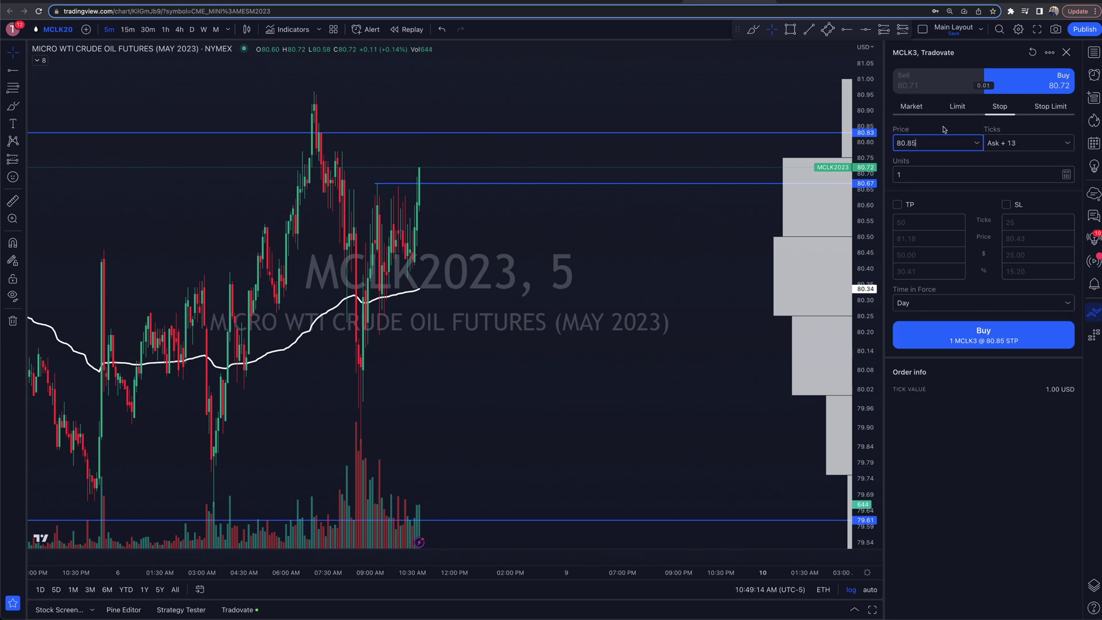
# - Attach the 50-tick take profit and 25-tick stop loss to the stop buy order and submit it
pyautogui.click(907, 206)
pyautogui.click(1006, 204)
pyautogui.click(977, 342)
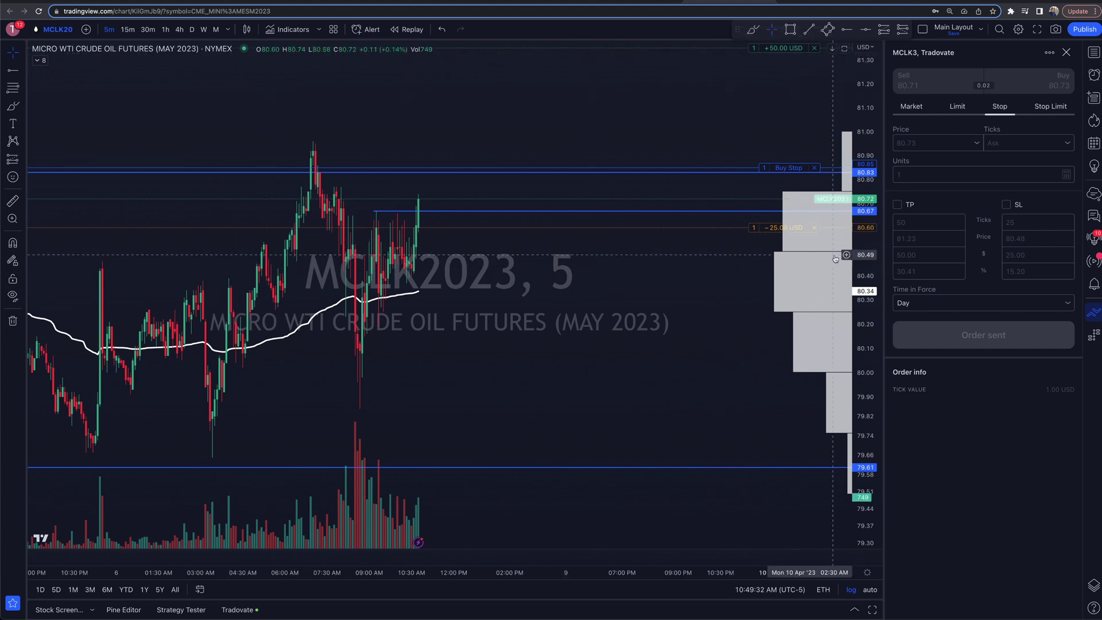
# - Cancel the pending buy stop order at 80.85 directly on the chart
pyautogui.scroll(-3, 604, 296)
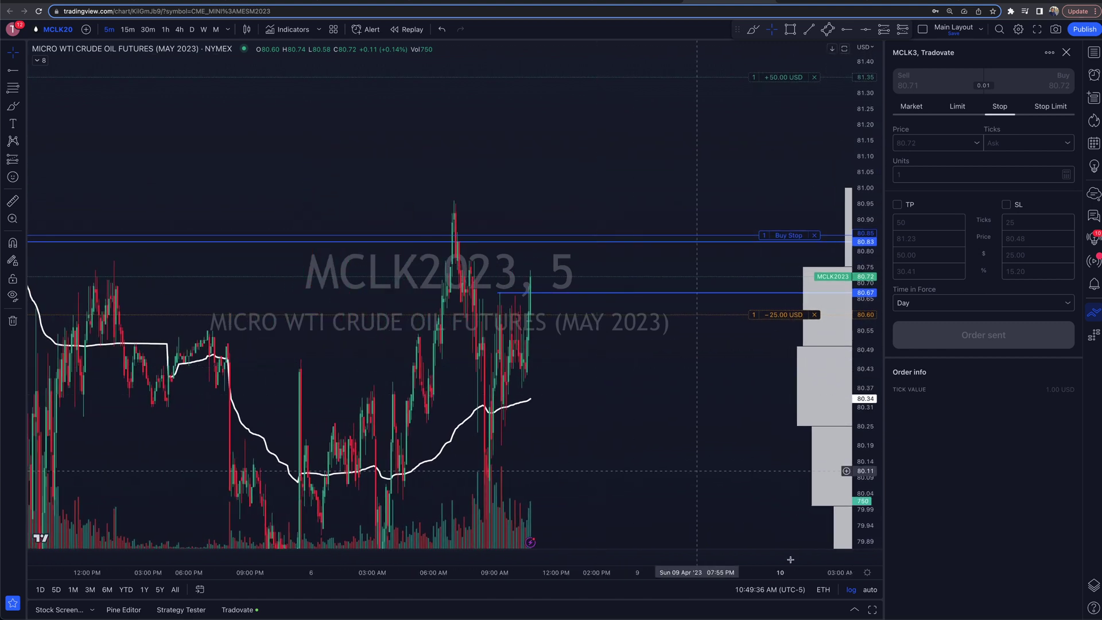
pyautogui.scroll(-3, 669, 342)
pyautogui.scroll(-4, 669, 342)
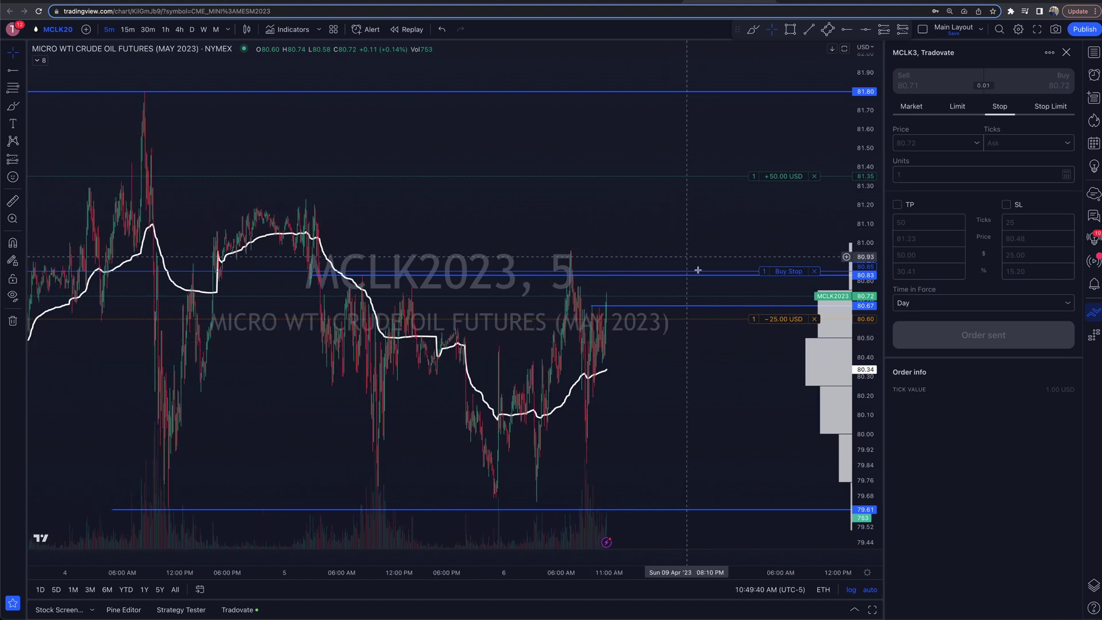
pyautogui.hscroll(2, 622, 268)
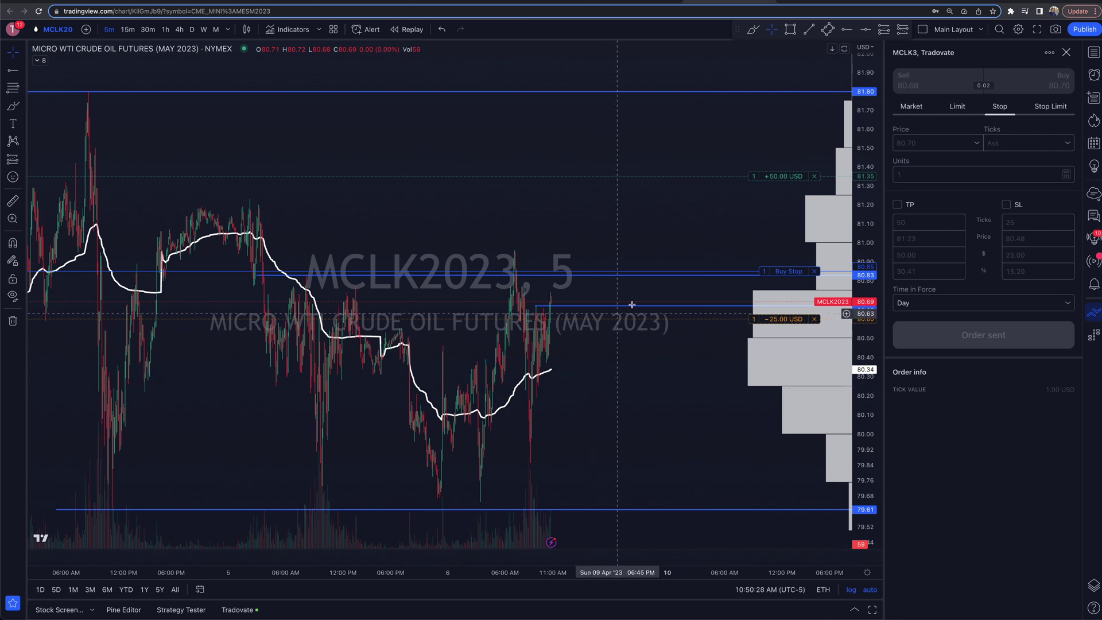
pyautogui.click(814, 272)
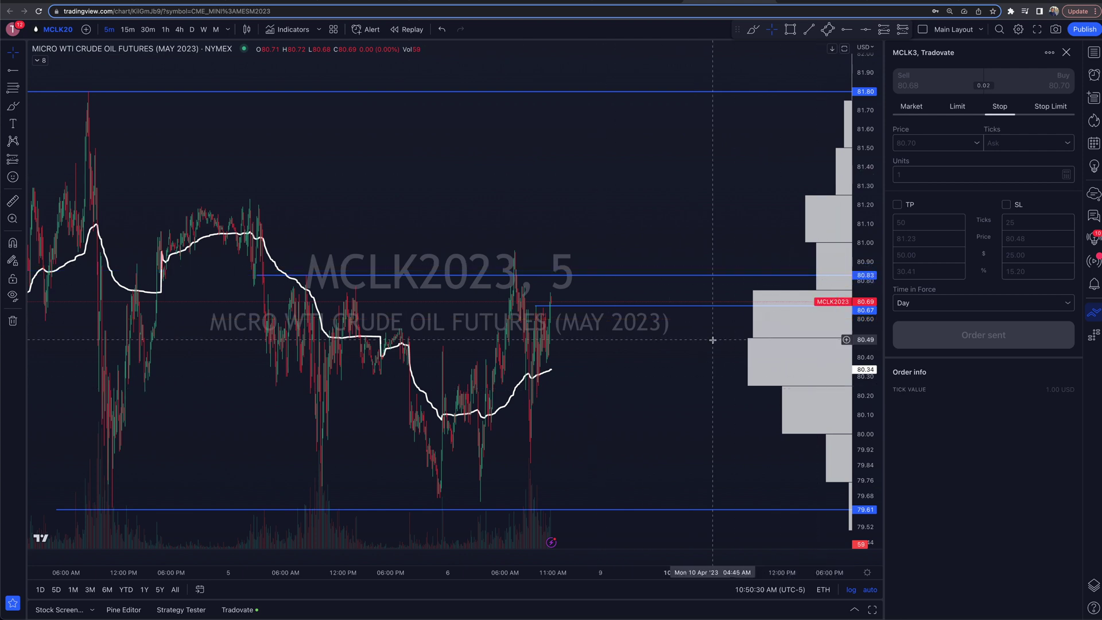
# - Close the MCLK3 order ticket to give the crude oil chart the full width
pyautogui.scroll(3, 679, 381)
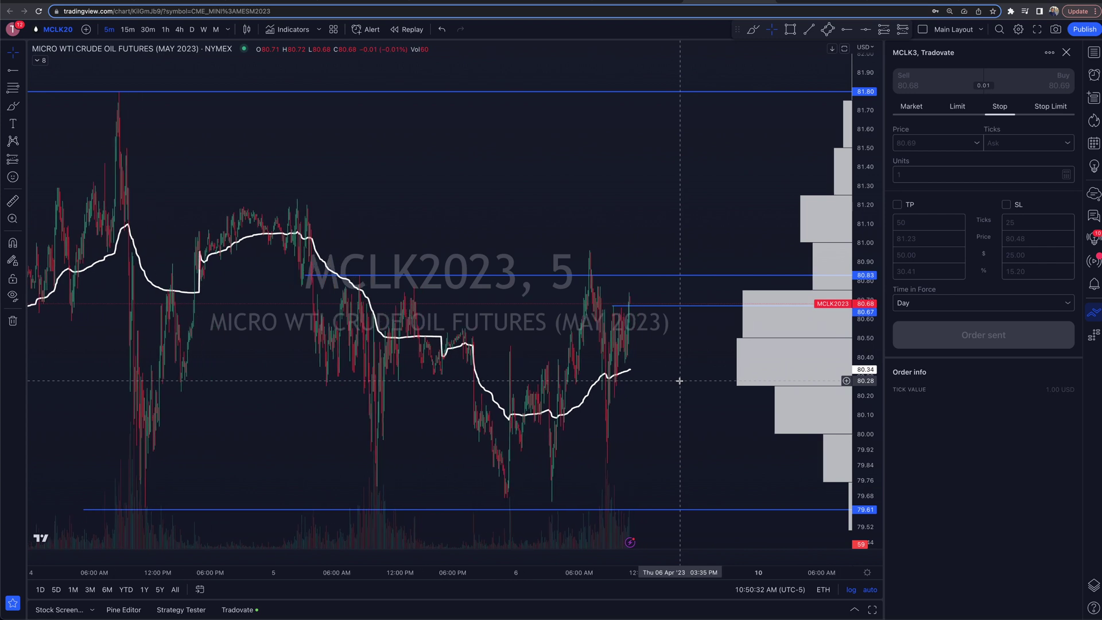
pyautogui.click(1066, 52)
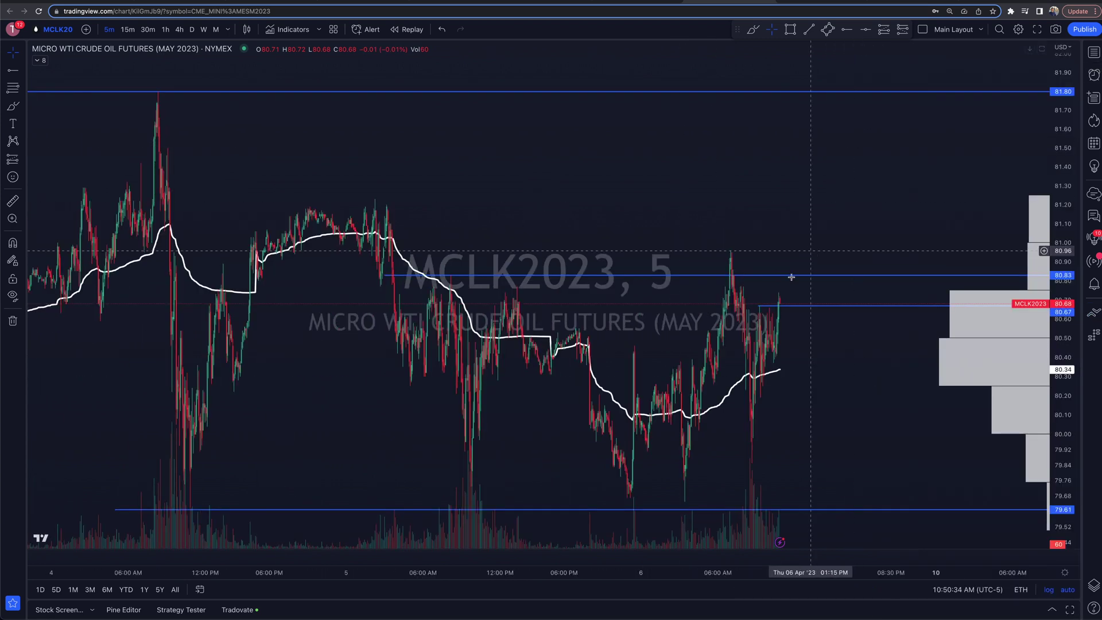
pyautogui.scroll(2, 807, 341)
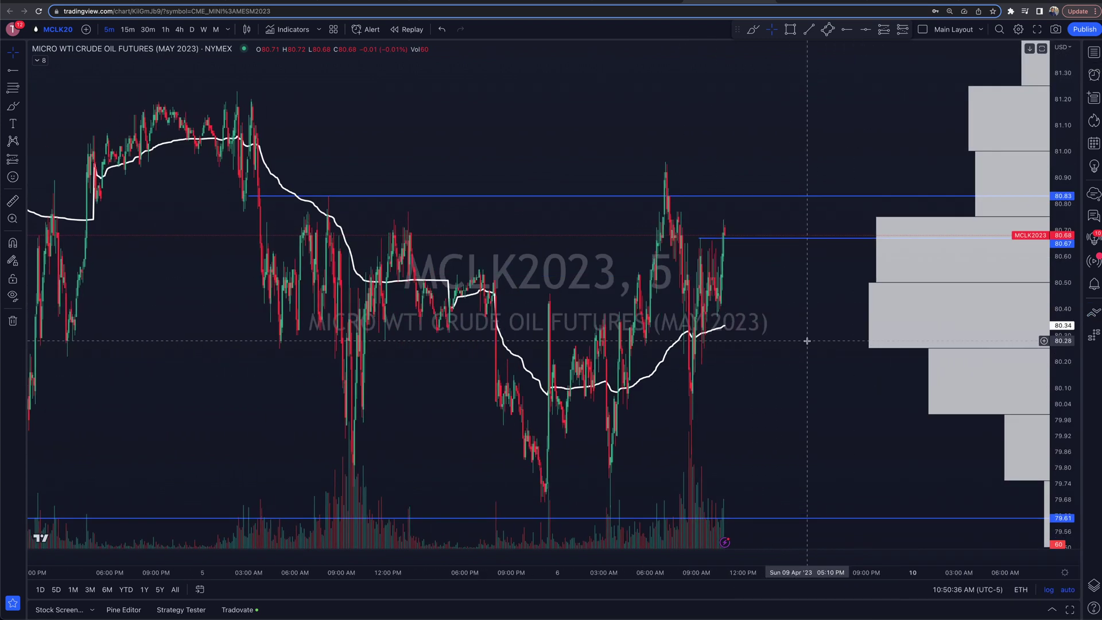